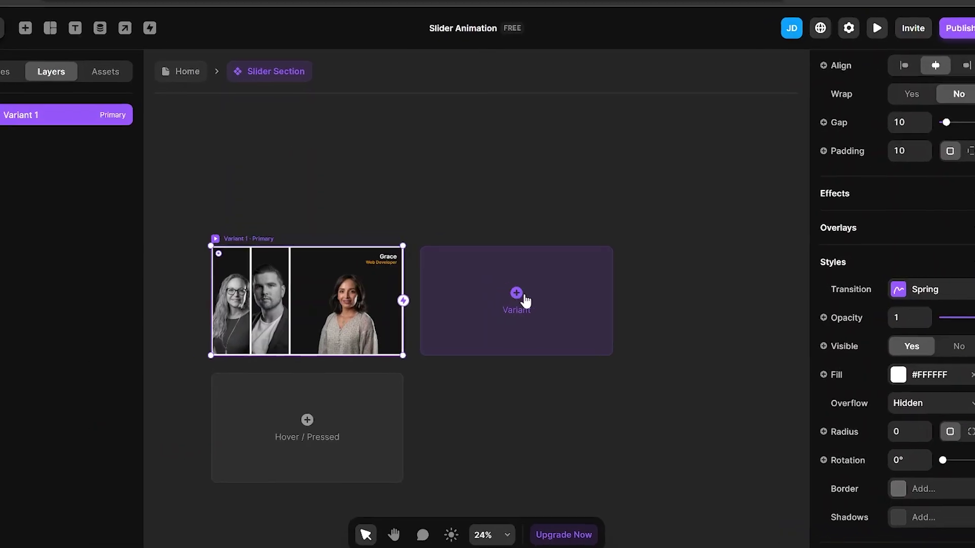
- Create Variant 2 in the Picture component beside the B/W Image variant
{"action": "left_click", "coordinate": [523, 298]}
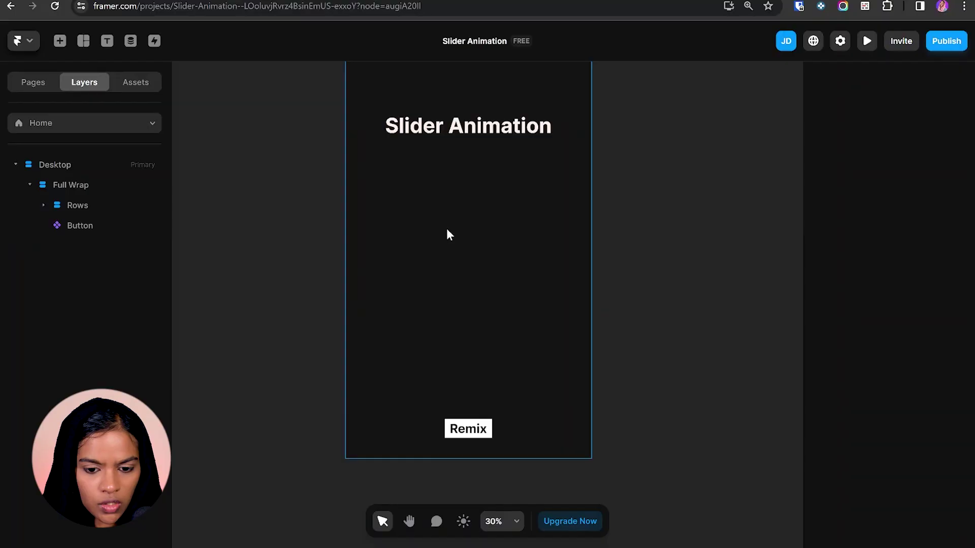
{"action": "scroll", "coordinate": [446, 230], "scroll_direction": "up", "scroll_amount": 2}
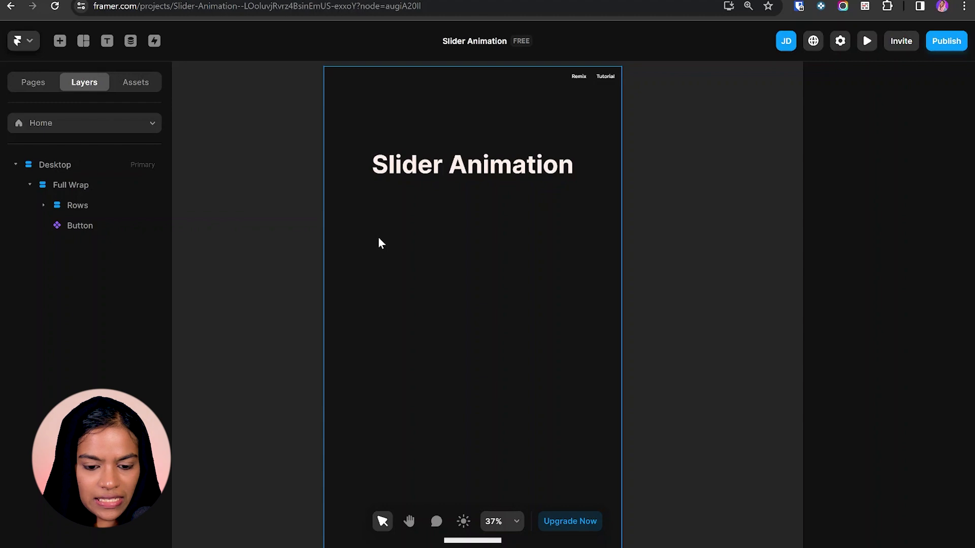
- Draw a frame below the page title with Fill width and a height of 650
{"action": "key", "text": "f"}
{"action": "mouse_move", "coordinate": [331, 209]}
{"action": "left_mouse_down"}
{"action": "mouse_move", "coordinate": [409, 425]}
{"action": "mouse_move", "coordinate": [614, 450]}
{"action": "left_mouse_up"}
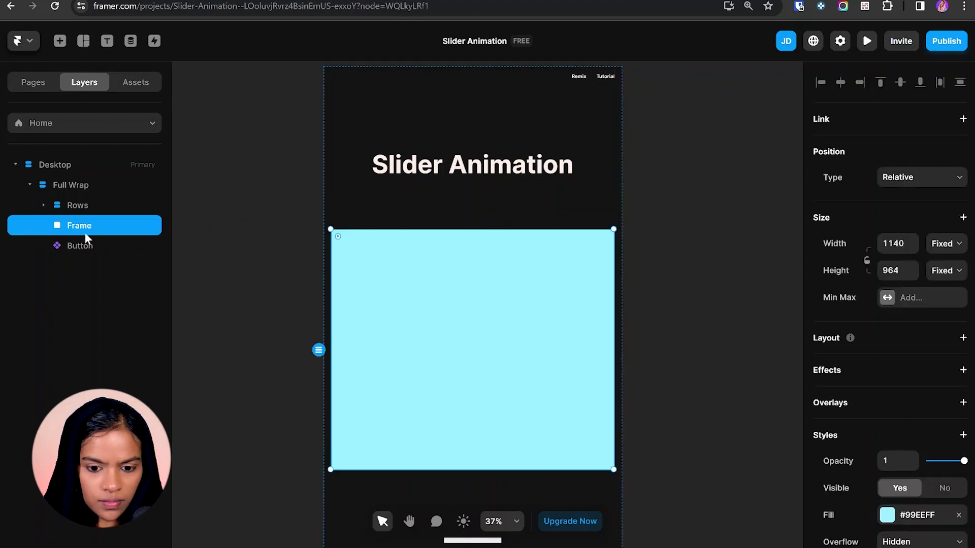
{"action": "left_click", "coordinate": [945, 243]}
{"action": "left_click", "coordinate": [939, 277]}
{"action": "left_click", "coordinate": [891, 270]}
{"action": "type", "text": "650"}
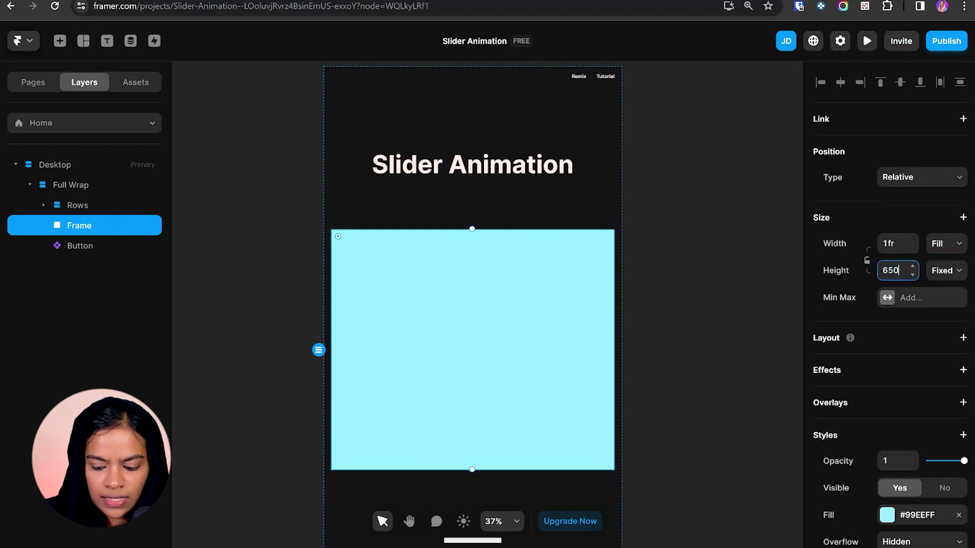
{"action": "key", "text": "Return"}
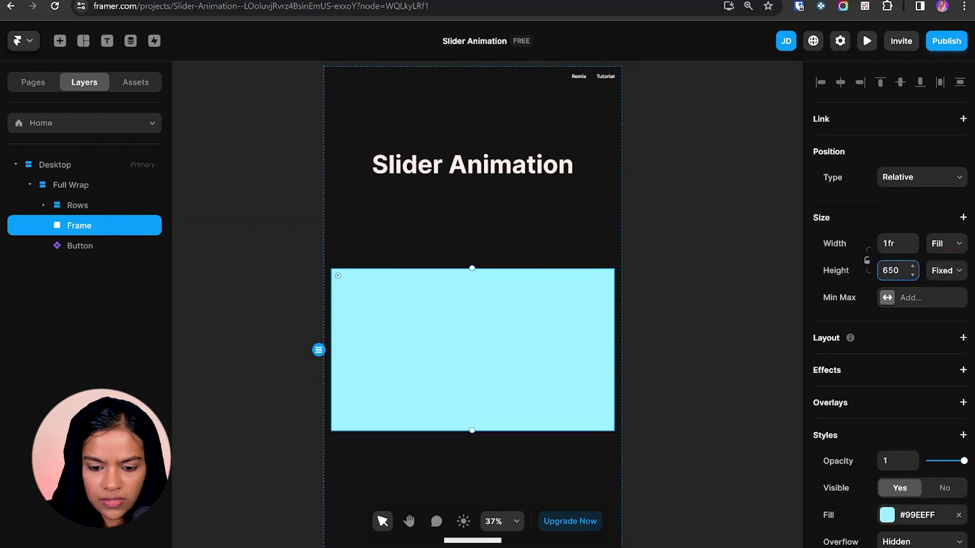
- Rename the new frame layer to 'Slider Section'
{"action": "double_click", "coordinate": [80, 229]}
{"action": "type", "text": "Slider S"}
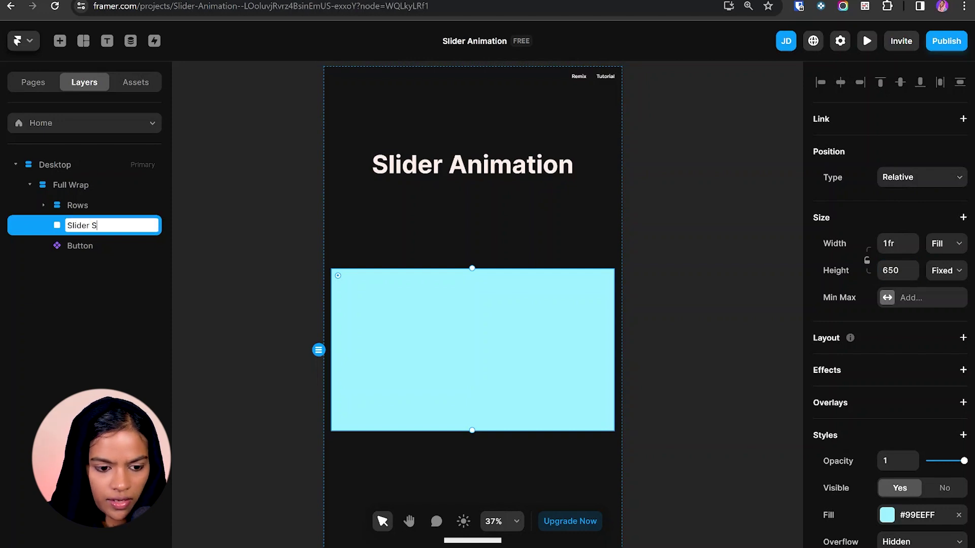
{"action": "type", "text": "ection"}
{"action": "key", "text": "Return"}
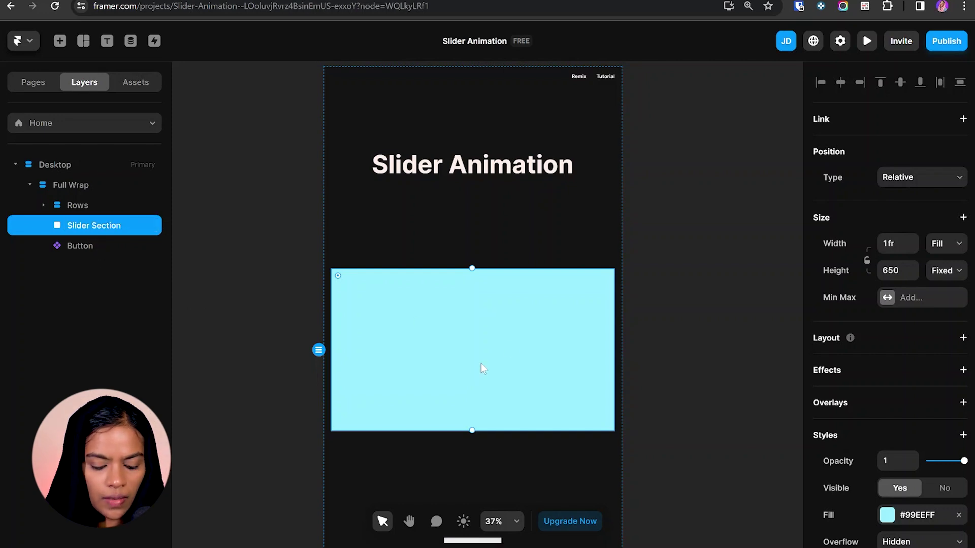
- Draw a frame inside Slider Section named 'Container' with Fill width and height
{"action": "key", "text": "f"}
{"action": "left_click_drag", "start_coordinate": [335, 277], "coordinate": [607, 426]}
{"action": "double_click", "coordinate": [96, 249]}
{"action": "type", "text": "Container"}
{"action": "key", "text": "Return"}
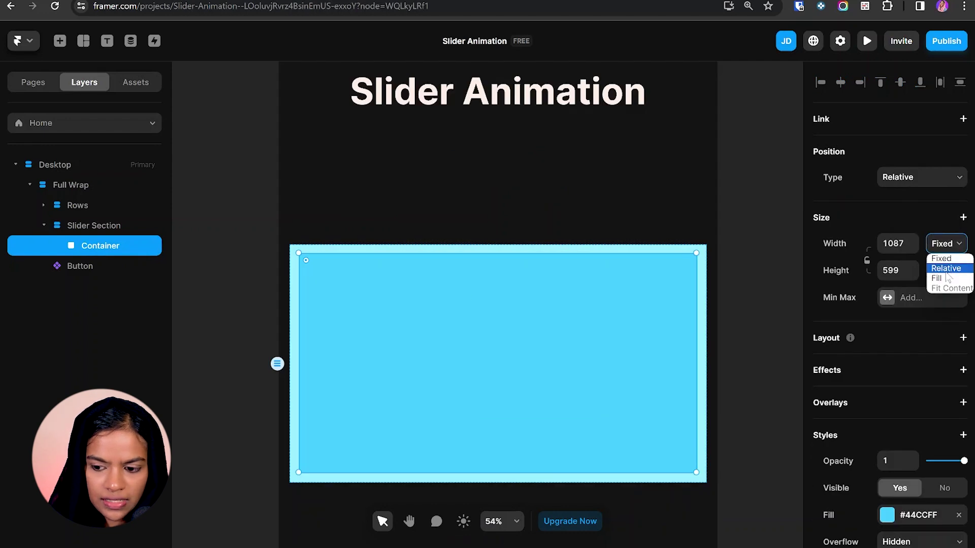
{"action": "left_click", "coordinate": [947, 278]}
{"action": "left_click", "coordinate": [944, 271]}
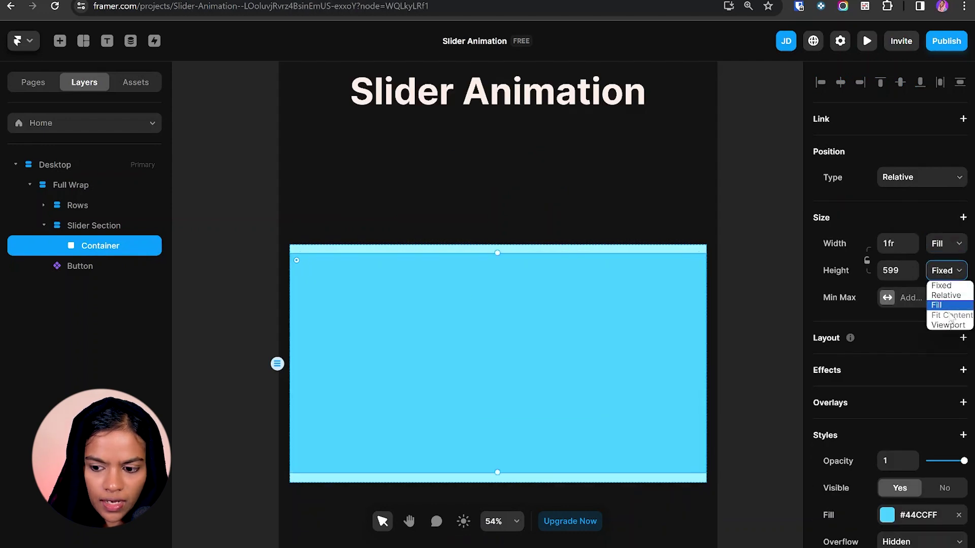
{"action": "left_click", "coordinate": [944, 305]}
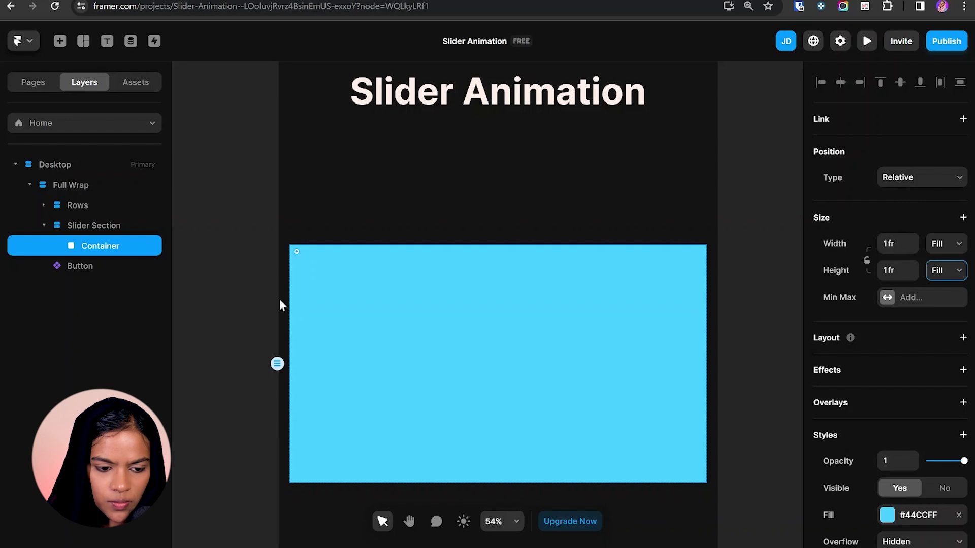
- Inspect Slider Section's padding settings
{"action": "left_click", "coordinate": [128, 226]}
{"action": "scroll", "coordinate": [909, 432], "scroll_direction": "down", "scroll_amount": 5}
{"action": "left_click", "coordinate": [893, 157]}
- Draw a frame inside Container named 'Picture' with Fill width and height
{"action": "left_click", "coordinate": [361, 289]}
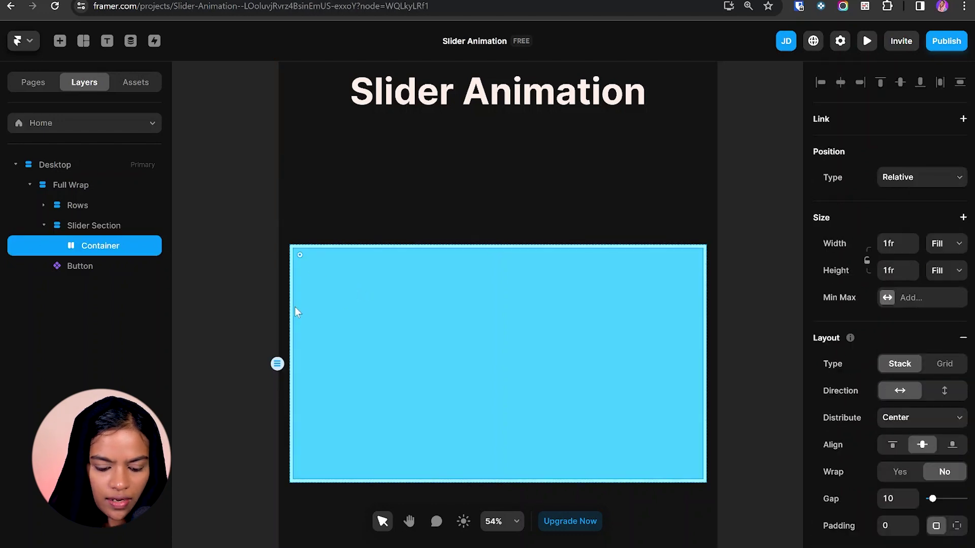
{"action": "key", "text": "f"}
{"action": "left_click_drag", "start_coordinate": [294, 249], "coordinate": [705, 481]}
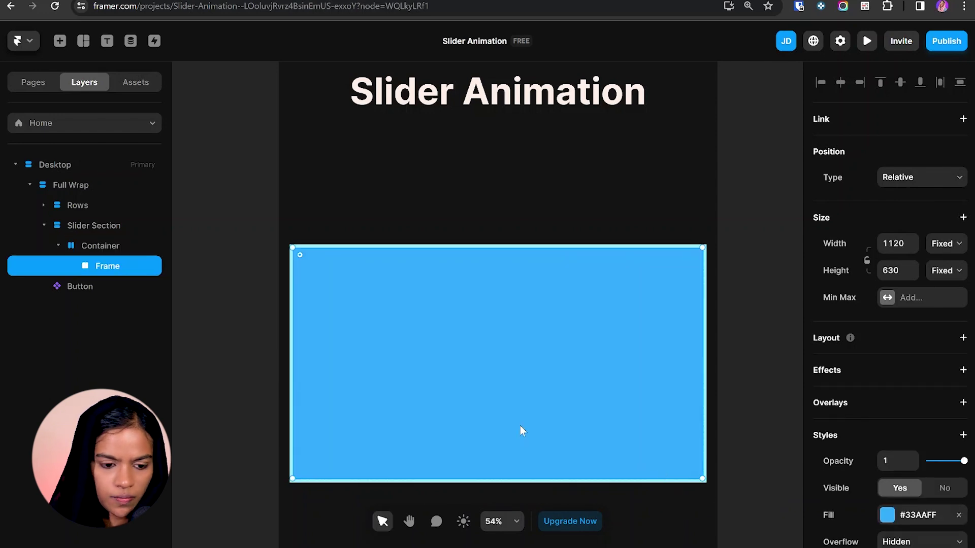
{"action": "key", "text": "ctrl+r"}
{"action": "type", "text": "Picture"}
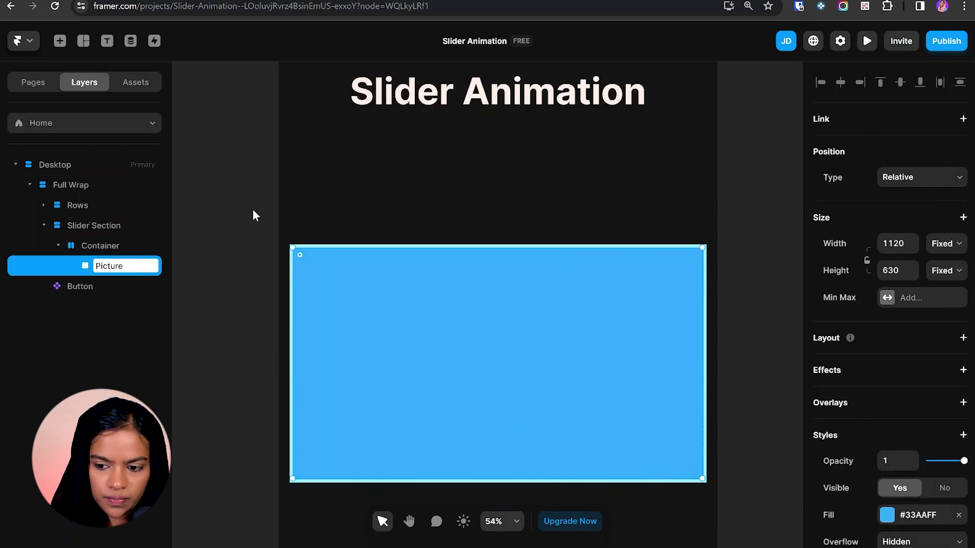
{"action": "left_click", "coordinate": [946, 244]}
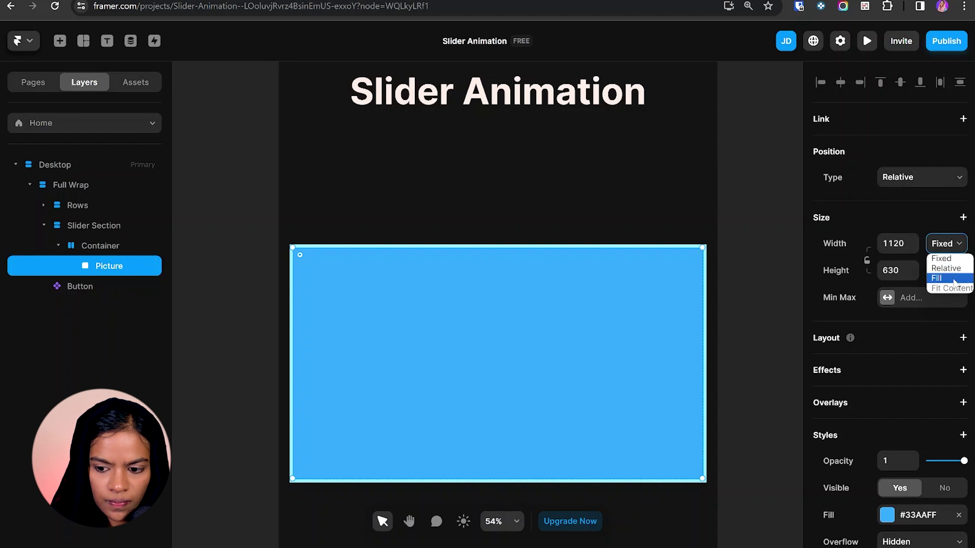
{"action": "left_click", "coordinate": [953, 279]}
{"action": "left_click", "coordinate": [946, 270]}
{"action": "left_click", "coordinate": [938, 304]}
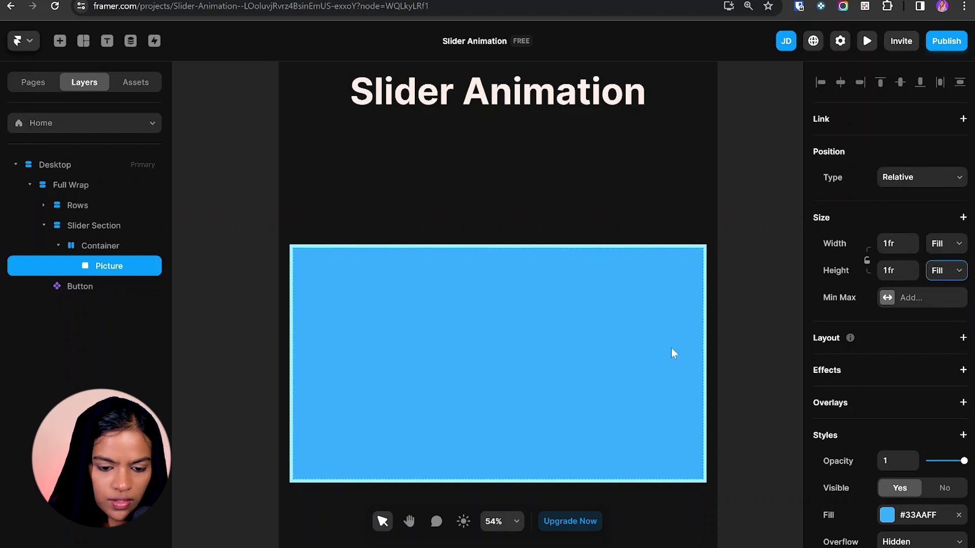
{"action": "left_click", "coordinate": [269, 313]}
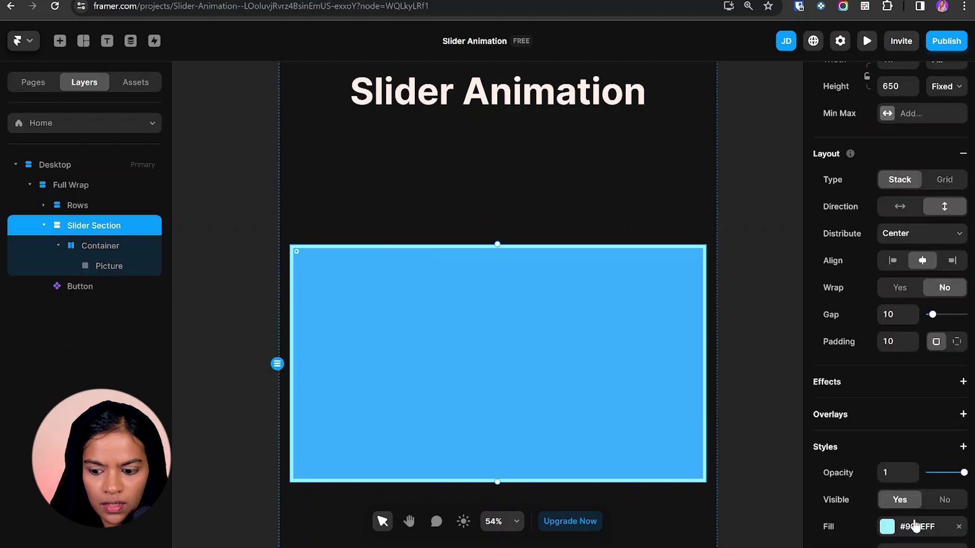
- Set Slider Section's fill colour to white
{"action": "scroll", "coordinate": [915, 527], "scroll_direction": "down", "scroll_amount": 4}
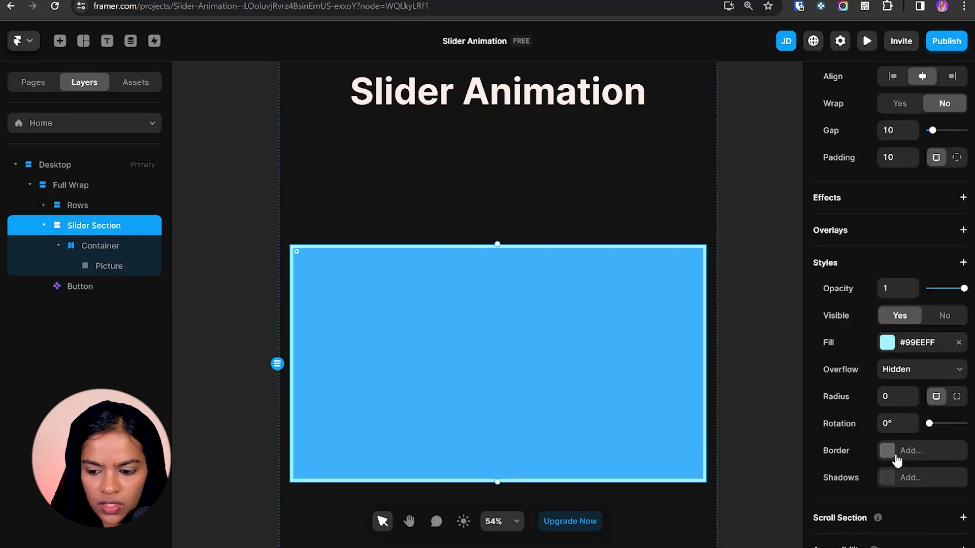
{"action": "left_click", "coordinate": [887, 342]}
{"action": "left_click_drag", "start_coordinate": [630, 305], "coordinate": [560, 215]}
- Turn the Picture frame into a component with Ctrl+Alt+K
{"action": "left_click", "coordinate": [442, 342]}
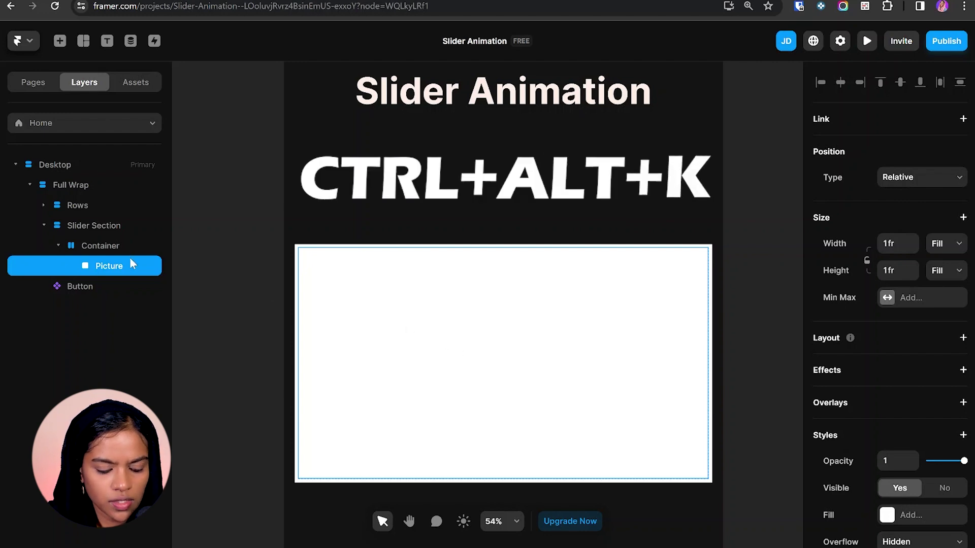
{"action": "key", "text": "ctrl+alt+k"}
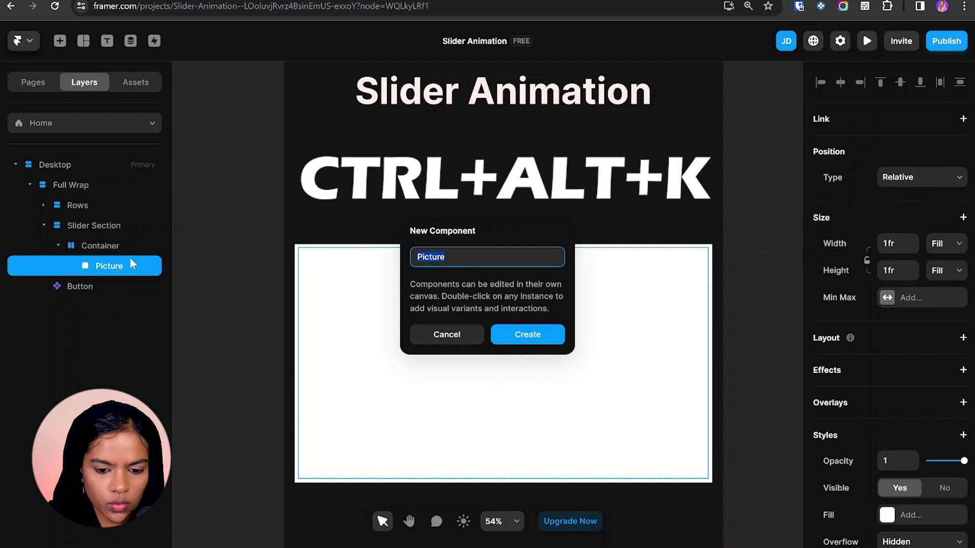
{"action": "left_click", "coordinate": [531, 339]}
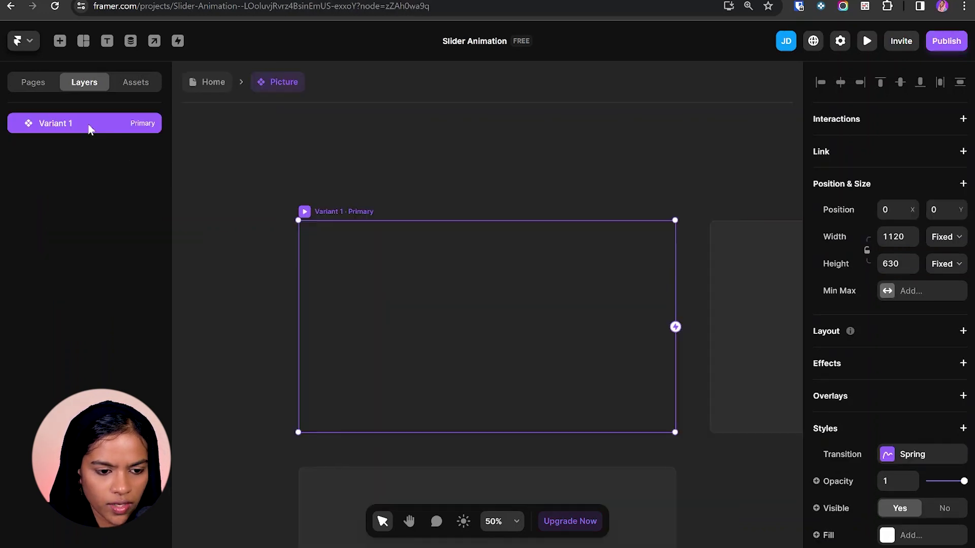
- Rename the component's first variant to 'Stretch Image'
{"action": "double_click", "coordinate": [89, 127]}
{"action": "type", "text": "St"}
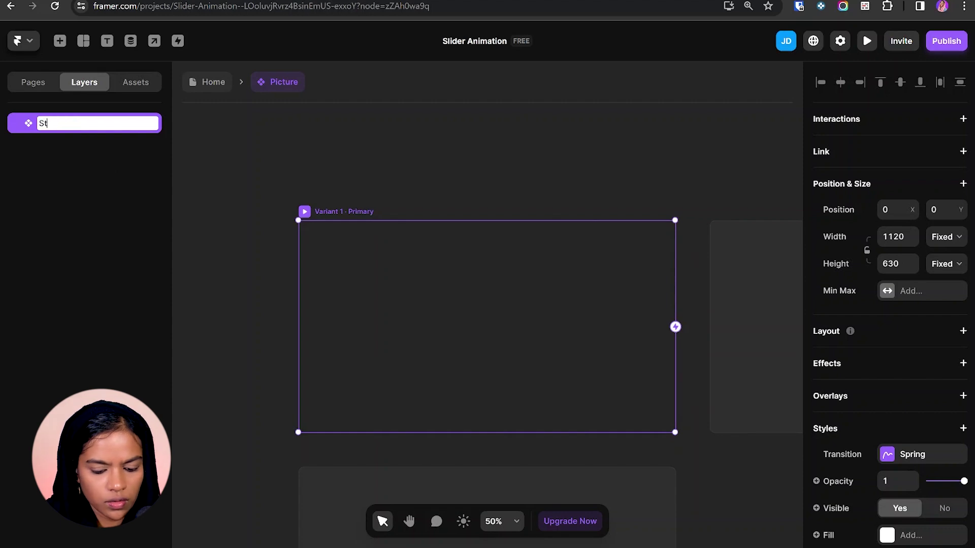
{"action": "type", "text": "retch Image"}
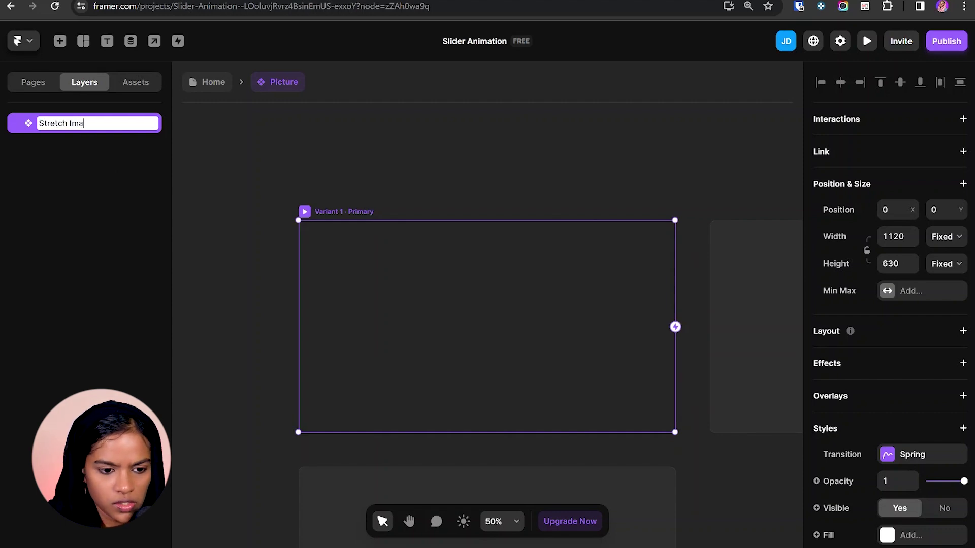
{"action": "key", "text": "Return"}
- Give the Stretch Image variant a #141414 fill
{"action": "scroll", "coordinate": [894, 351], "scroll_direction": "down", "scroll_amount": 4}
{"action": "left_click", "coordinate": [887, 351]}
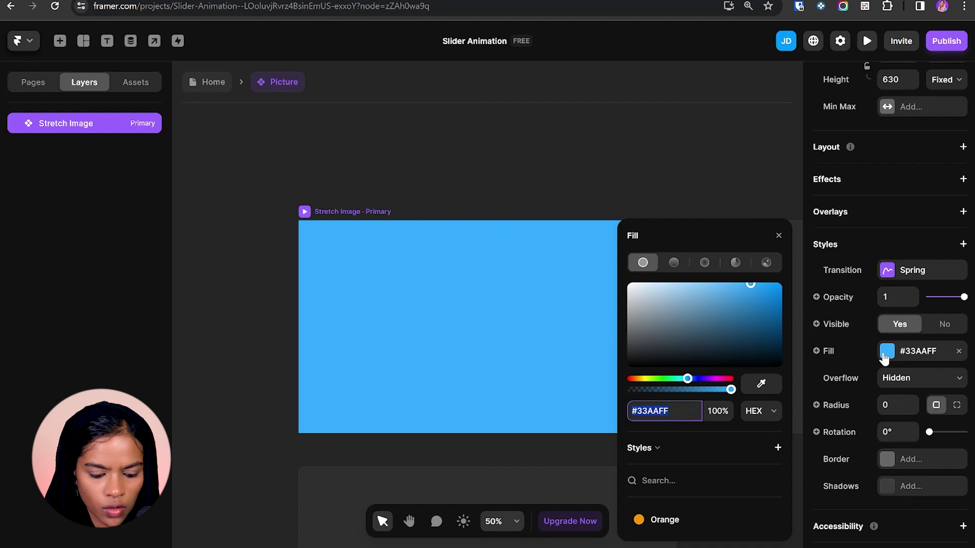
{"action": "key", "text": "BackSpace"}
{"action": "type", "text": "141414"}
{"action": "key", "text": "Return"}
- Resize the Stretch Image variant to 650 × 650
{"action": "scroll", "coordinate": [898, 210], "scroll_direction": "up", "scroll_amount": 4}
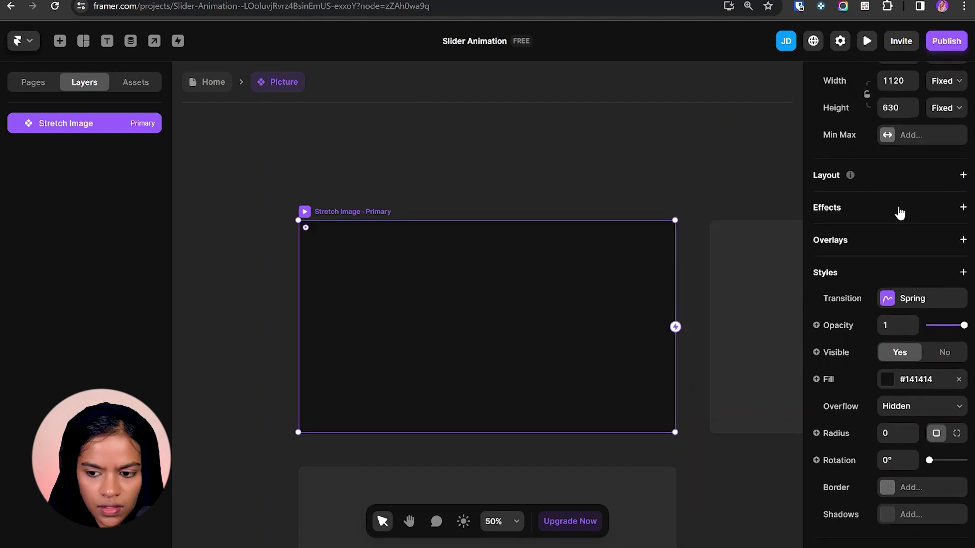
{"action": "left_click", "coordinate": [894, 237]}
{"action": "type", "text": "650"}
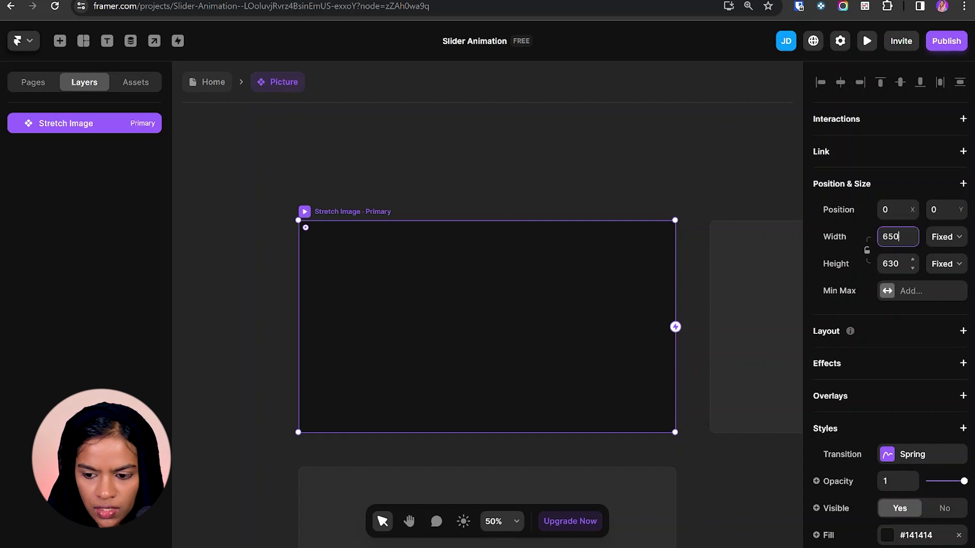
{"action": "key", "text": "Tab"}
{"action": "type", "text": "6"}
{"action": "key", "text": "Return"}
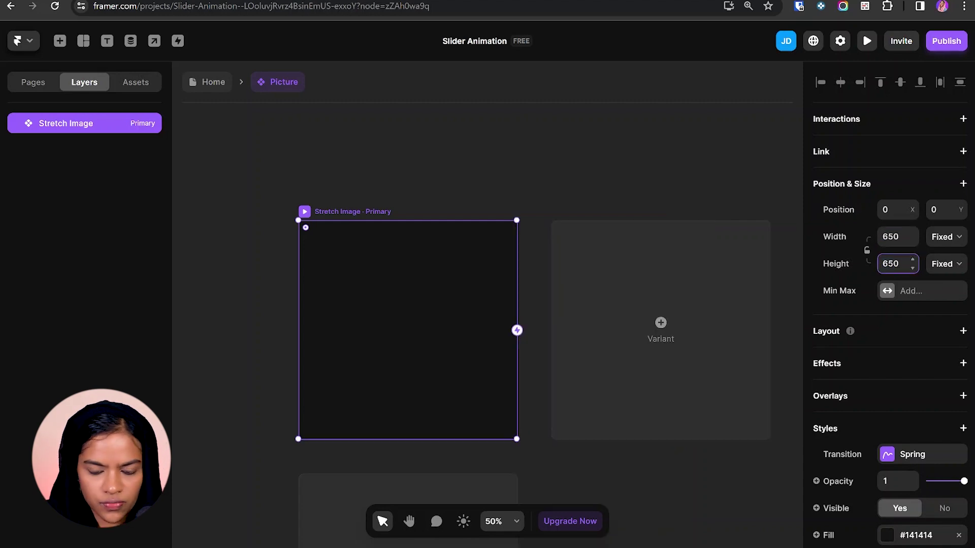
{"action": "left_click", "coordinate": [220, 198]}
{"action": "left_click", "coordinate": [351, 268]}
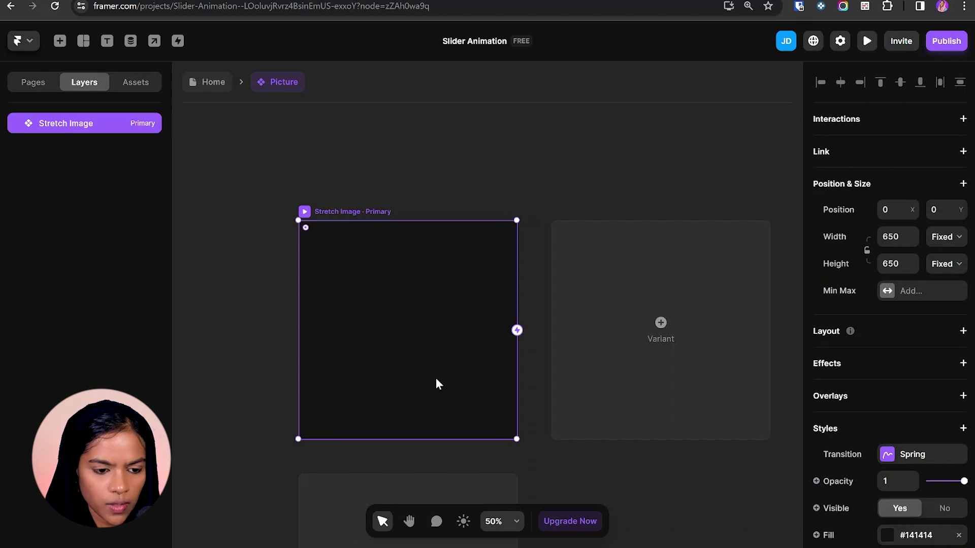
- Draw a frame filling Stretch Image and name it 'Image'
{"action": "key", "text": "f"}
{"action": "left_click_drag", "start_coordinate": [304, 227], "coordinate": [516, 439]}
{"action": "type", "text": "Ima"}
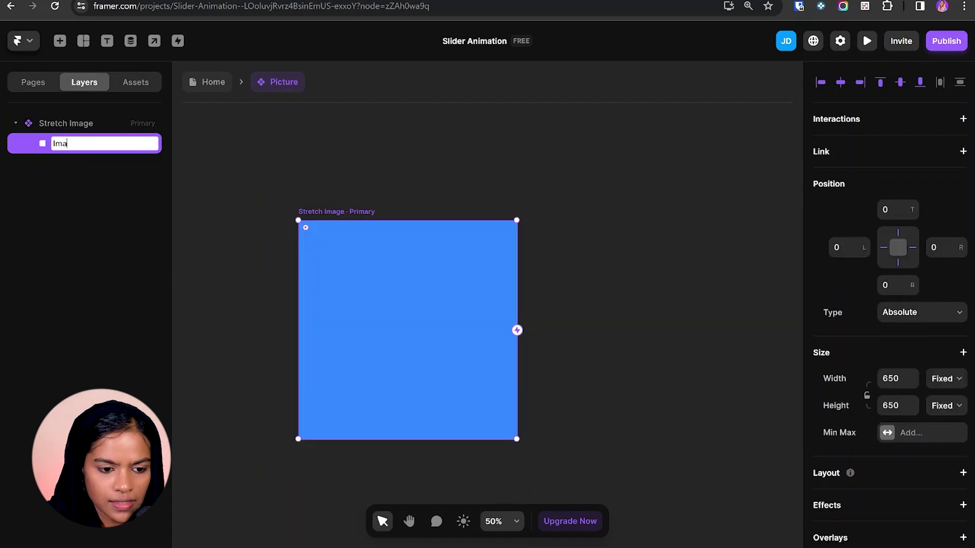
{"action": "type", "text": "ge"}
{"action": "key", "text": "Return"}
- Fill the Image layer with the portrait photo anchored at Top Center
{"action": "scroll", "coordinate": [889, 355], "scroll_direction": "down", "scroll_amount": 6}
{"action": "left_click", "coordinate": [894, 317]}
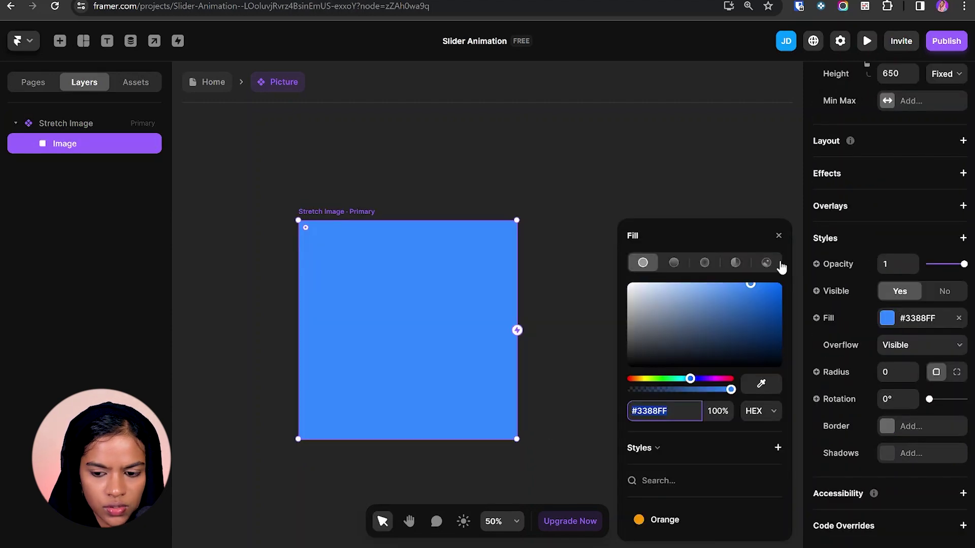
{"action": "left_click", "coordinate": [766, 263]}
{"action": "left_click", "coordinate": [721, 454]}
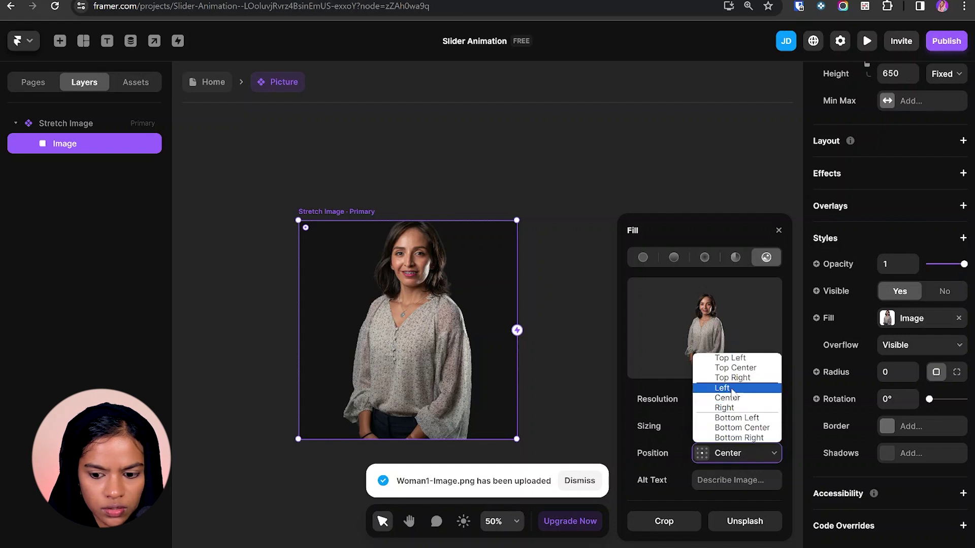
{"action": "left_click", "coordinate": [736, 368]}
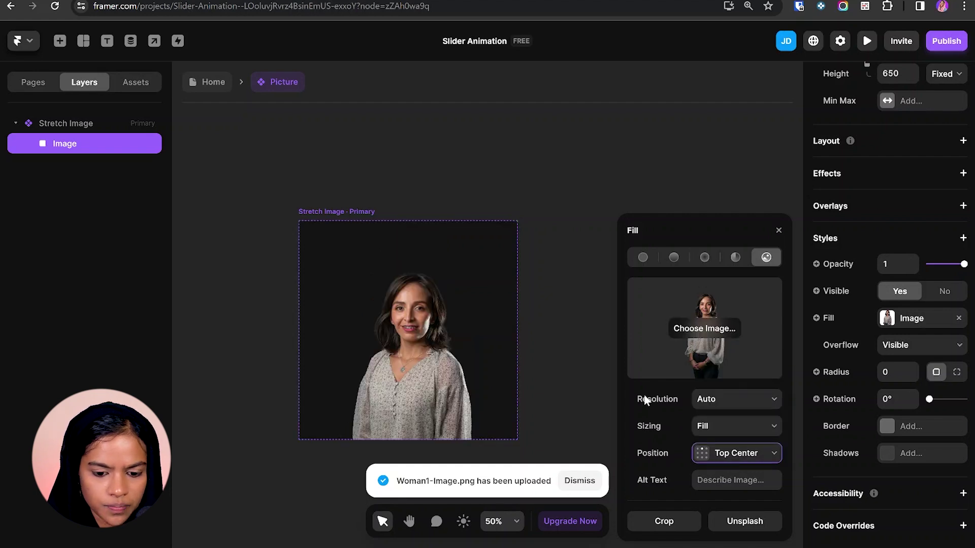
{"action": "left_click", "coordinate": [568, 314]}
{"action": "scroll", "coordinate": [480, 240], "scroll_direction": "up", "scroll_amount": 3}
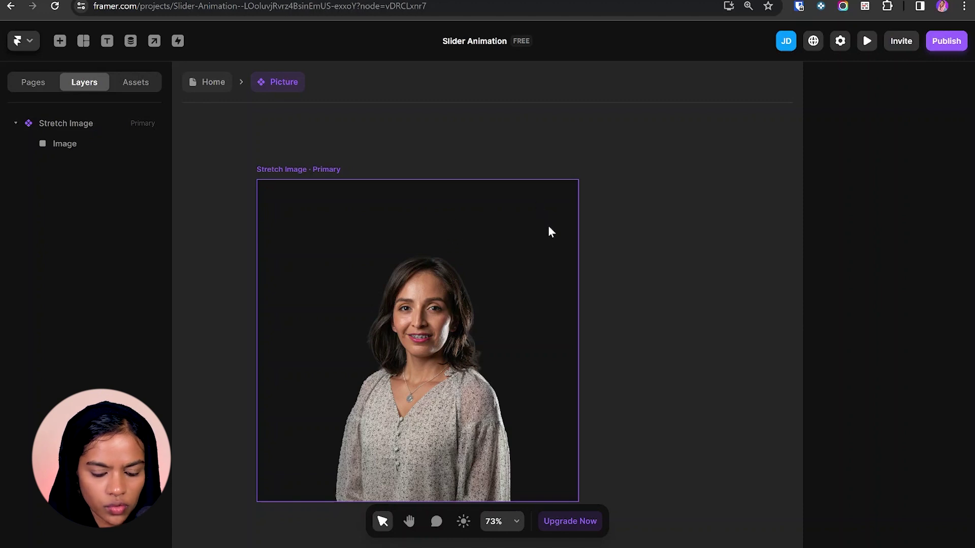
- Draw a box over the portrait's top right and add the text 'Grace' inside it
{"action": "key", "text": "f"}
{"action": "mouse_move", "coordinate": [456, 190]}
{"action": "left_mouse_down"}
{"action": "mouse_move", "coordinate": [476, 226]}
{"action": "mouse_move", "coordinate": [567, 226]}
{"action": "left_mouse_up"}
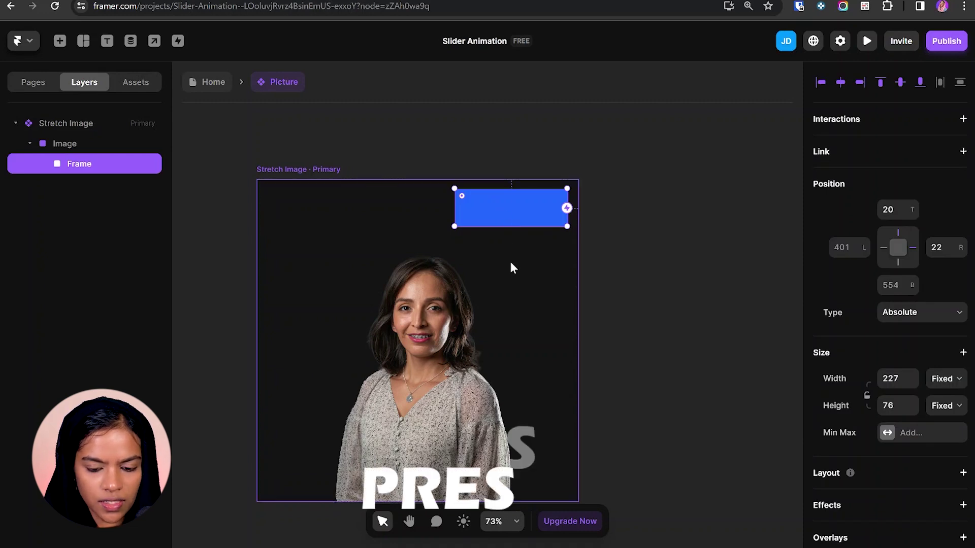
{"action": "key", "text": "t"}
{"action": "left_click", "coordinate": [510, 208]}
{"action": "type", "text": "Grace"}
{"action": "key", "text": "Escape"}
- Style the Grace text semibold, white, size 35
{"action": "scroll", "coordinate": [914, 446], "scroll_direction": "down", "scroll_amount": 5}
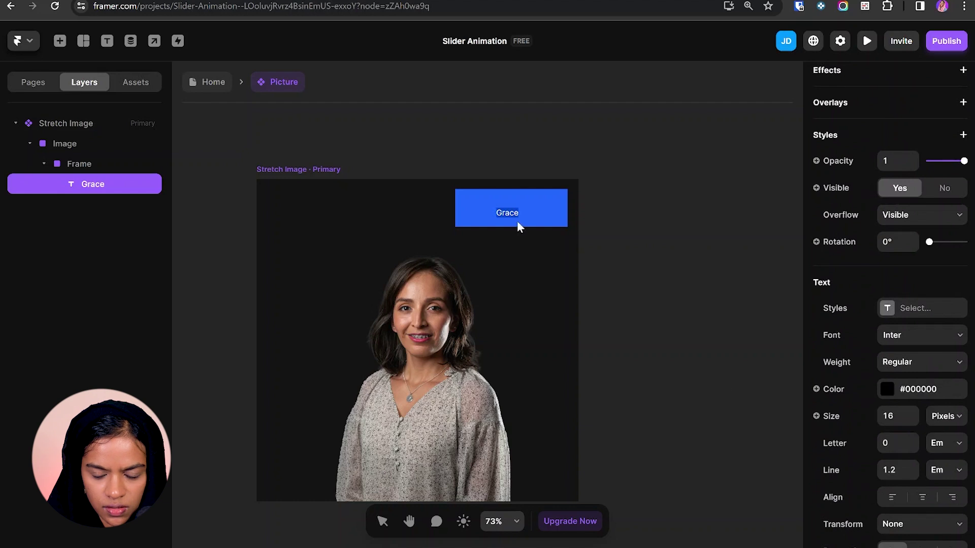
{"action": "left_click", "coordinate": [922, 362]}
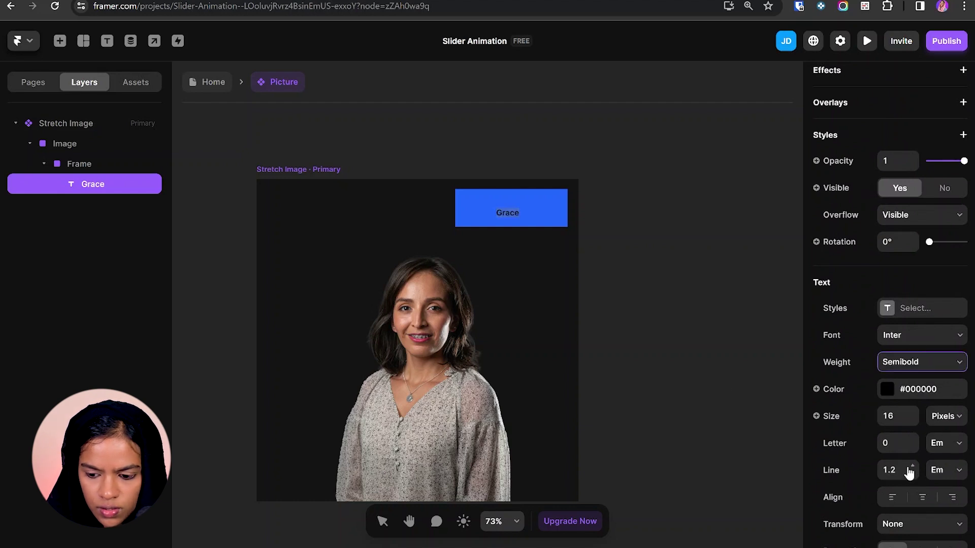
{"action": "left_click", "coordinate": [887, 389]}
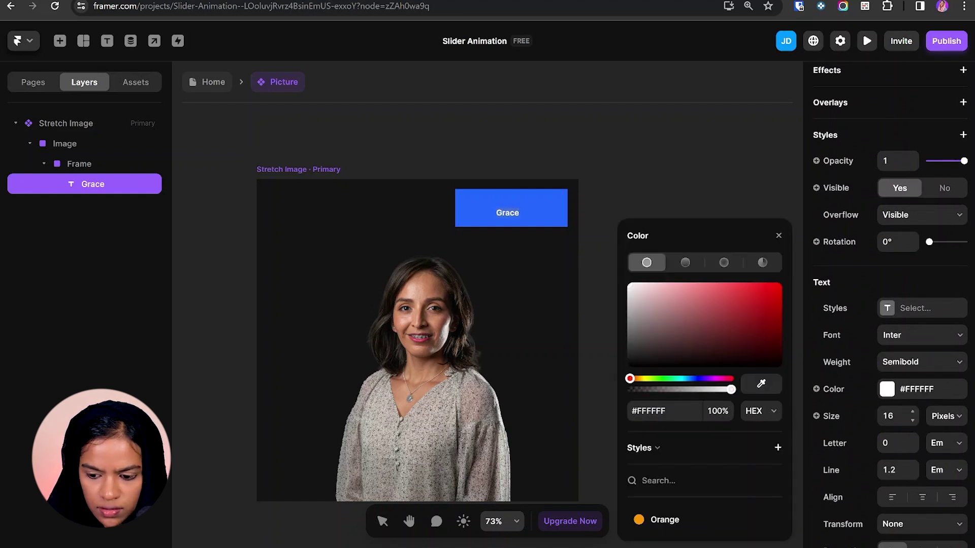
{"action": "left_click", "coordinate": [896, 416]}
{"action": "type", "text": "35"}
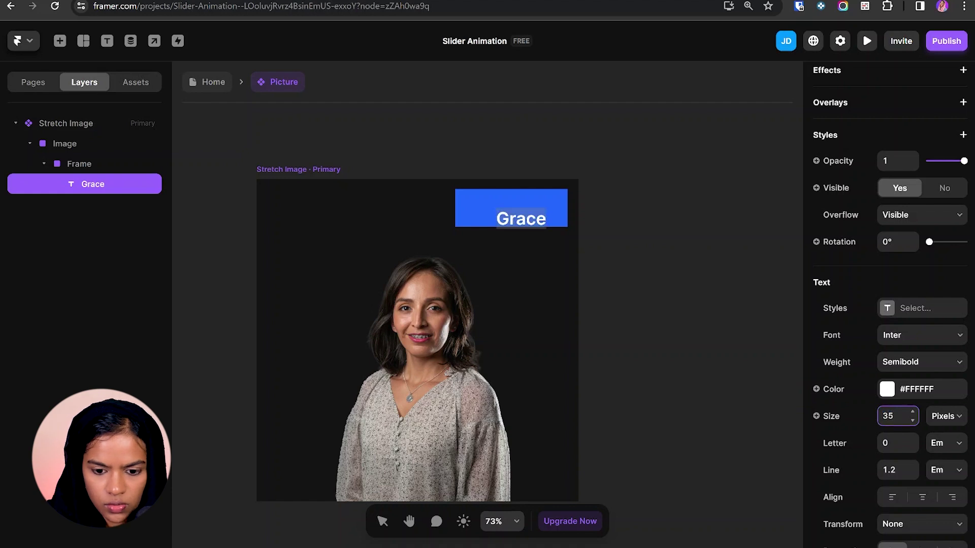
- Rename the box layer 'Content' and the text layer 'Name'
{"action": "key", "text": "Escape"}
{"action": "double_click", "coordinate": [78, 163]}
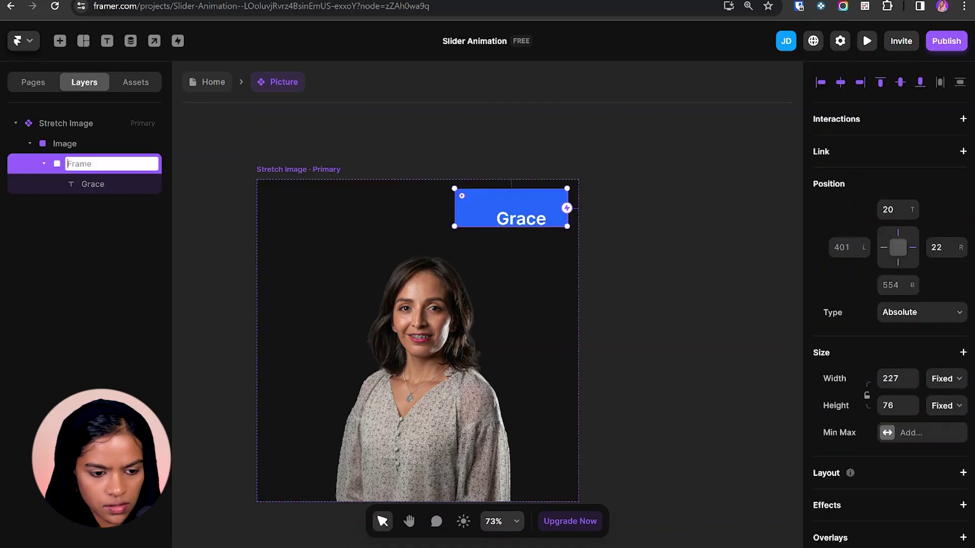
{"action": "type", "text": "Content"}
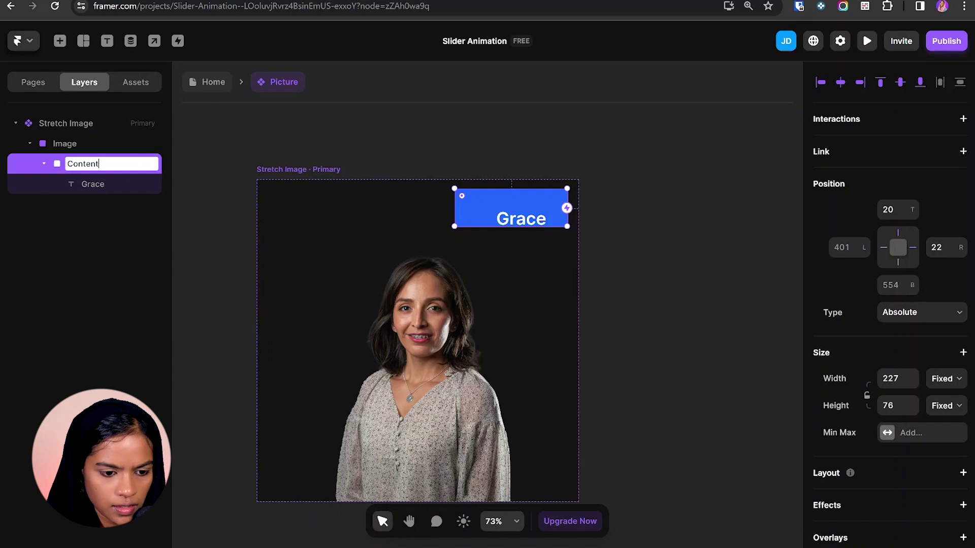
{"action": "key", "text": "Return"}
{"action": "double_click", "coordinate": [114, 188]}
{"action": "type", "text": "Name"}
{"action": "key", "text": "Return"}
- Move the Content box out of Image so it sits directly under Stretch Image
{"action": "key", "text": "Escape"}
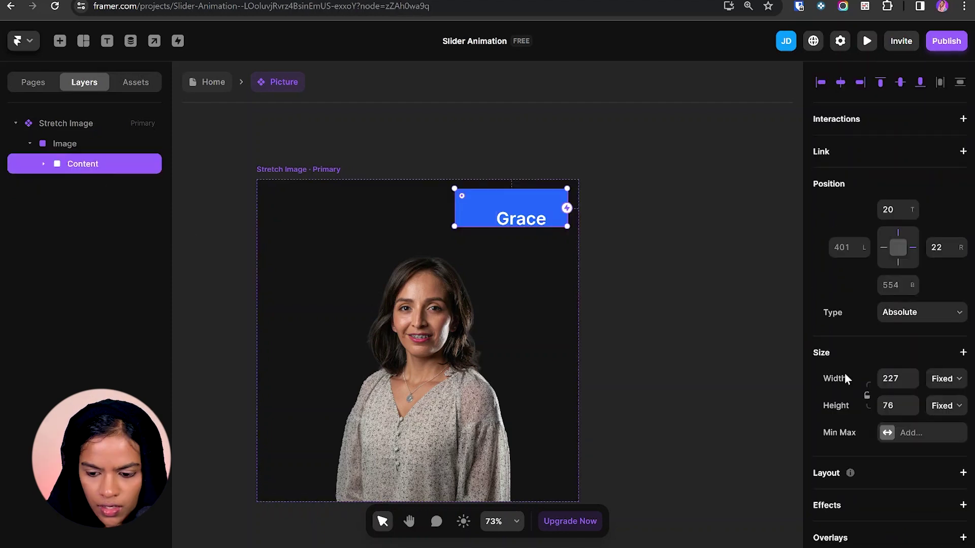
{"action": "left_click", "coordinate": [944, 378]}
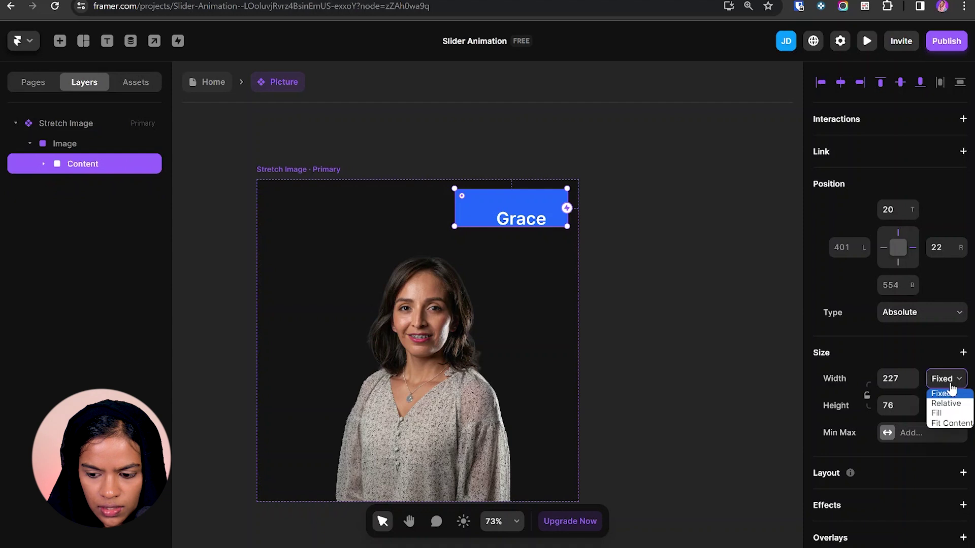
{"action": "left_click", "coordinate": [951, 423]}
{"action": "key", "text": "ctrl+z"}
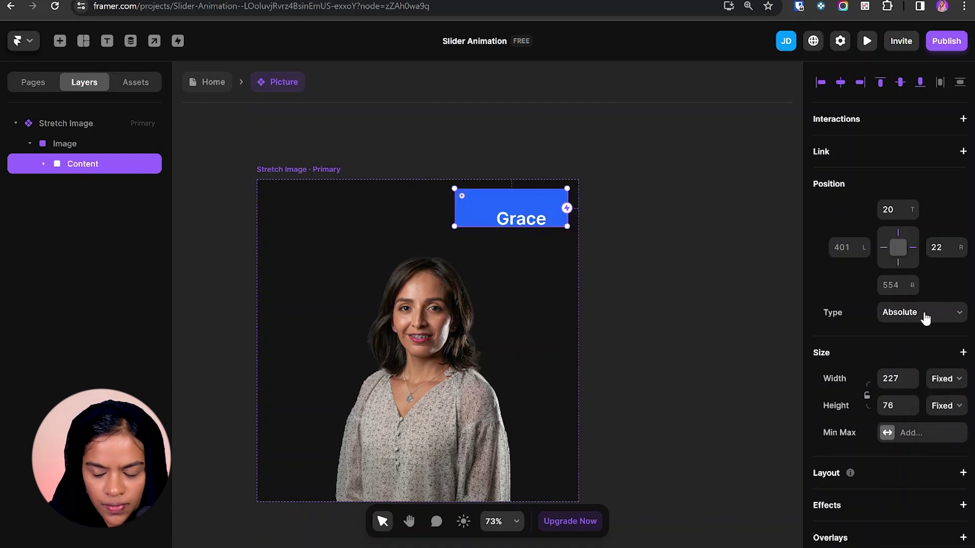
{"action": "left_click", "coordinate": [922, 313]}
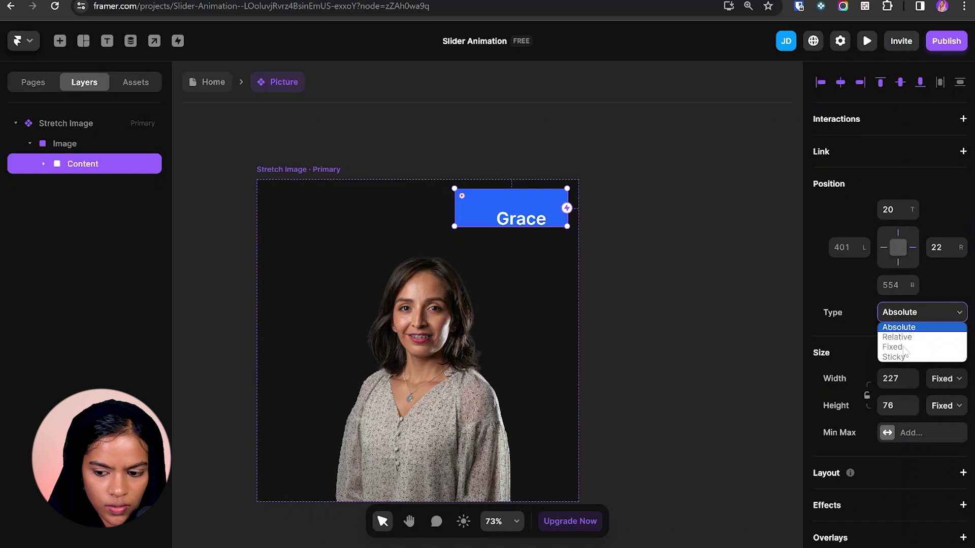
{"action": "left_click", "coordinate": [218, 255]}
{"action": "left_click", "coordinate": [94, 167]}
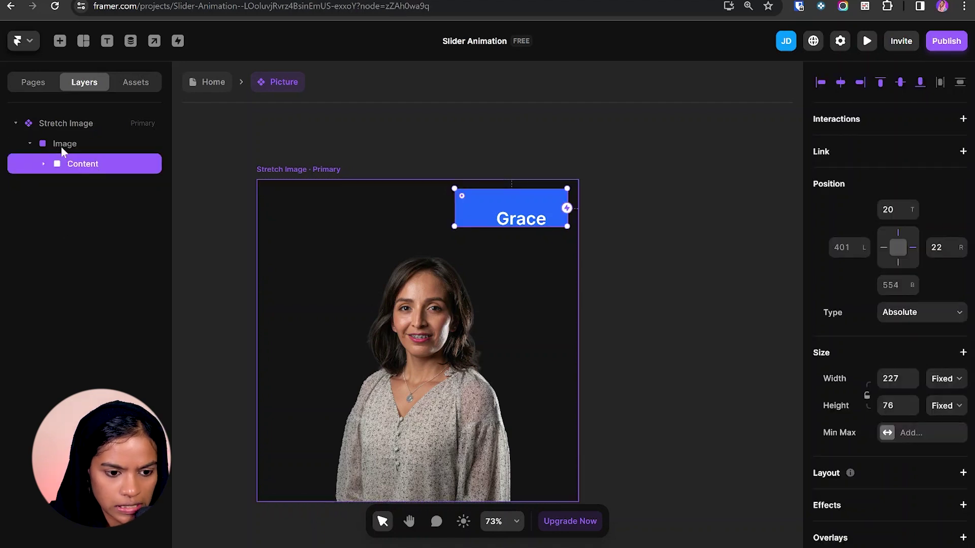
{"action": "left_click_drag", "start_coordinate": [79, 168], "coordinate": [75, 135]}
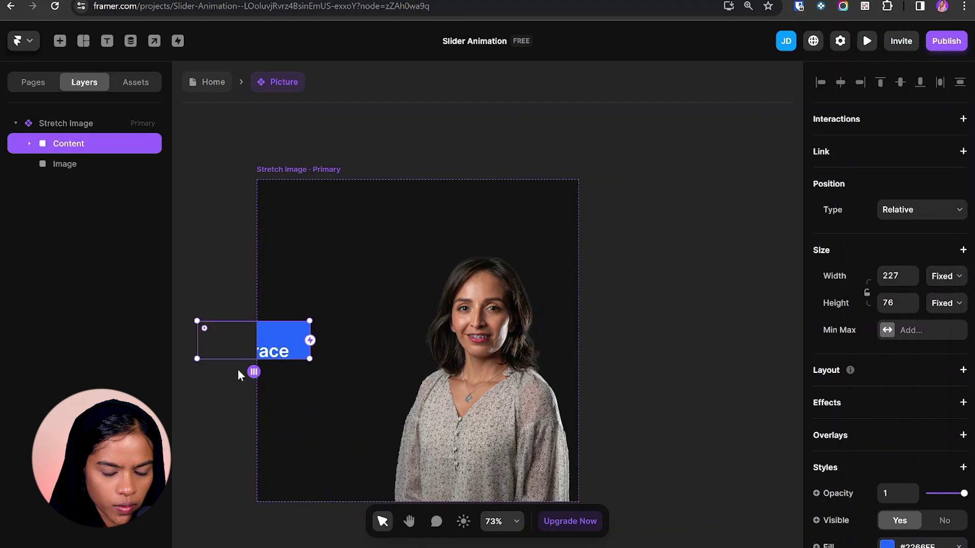
- Set Stretch Image's stack direction to vertical
{"action": "left_click", "coordinate": [65, 124]}
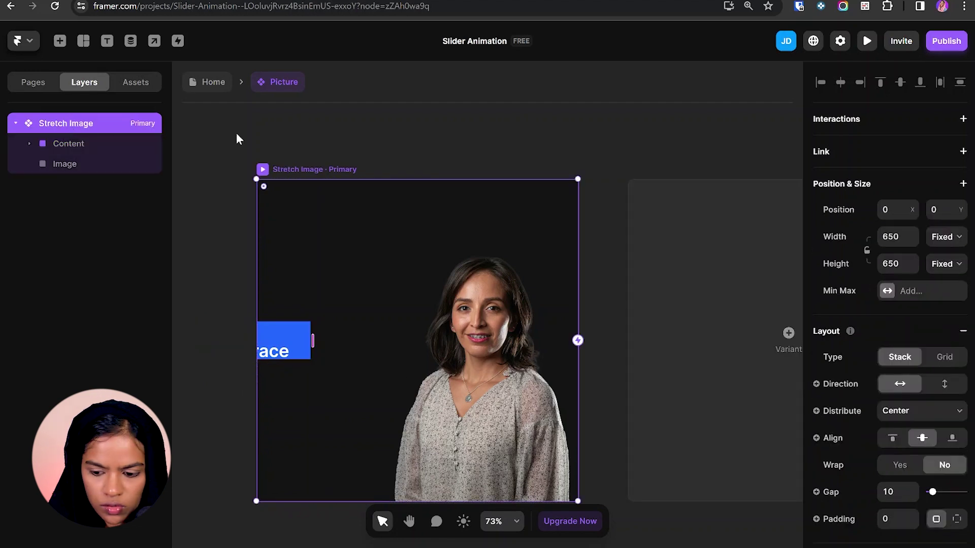
{"action": "left_click", "coordinate": [945, 384]}
{"action": "left_click", "coordinate": [84, 175]}
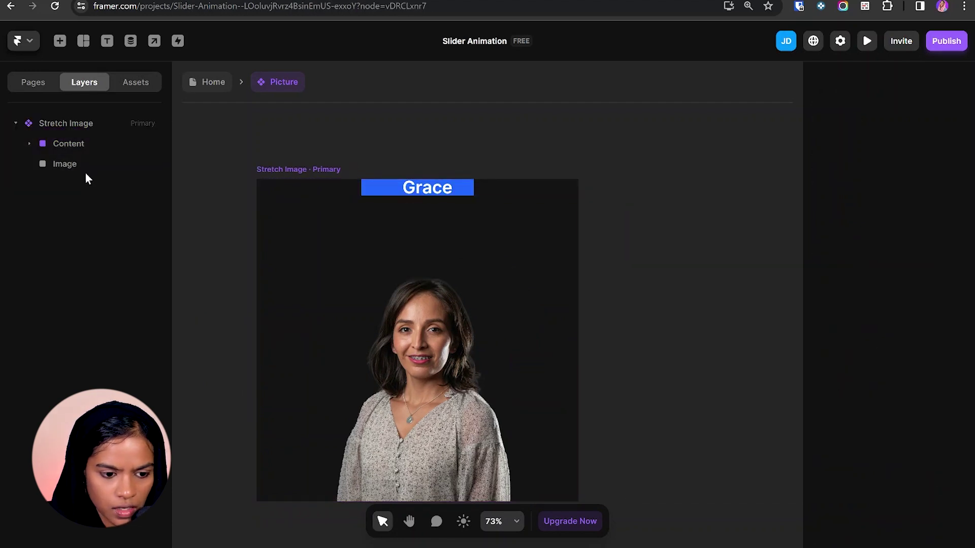
- Make the Image layer Absolute positioned with a top offset of 0
{"action": "left_click", "coordinate": [86, 166]}
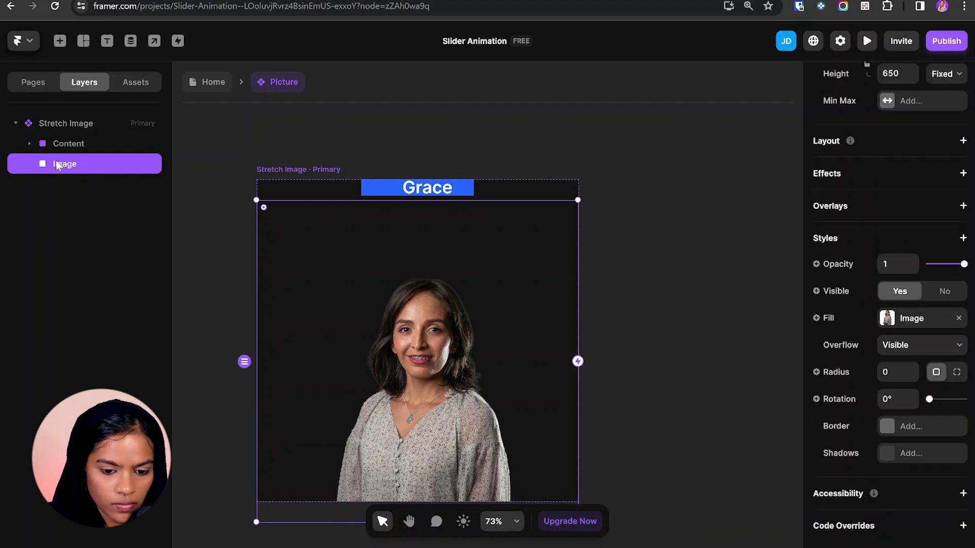
{"action": "scroll", "coordinate": [872, 272], "scroll_direction": "up", "scroll_amount": 5}
{"action": "left_click", "coordinate": [901, 209]}
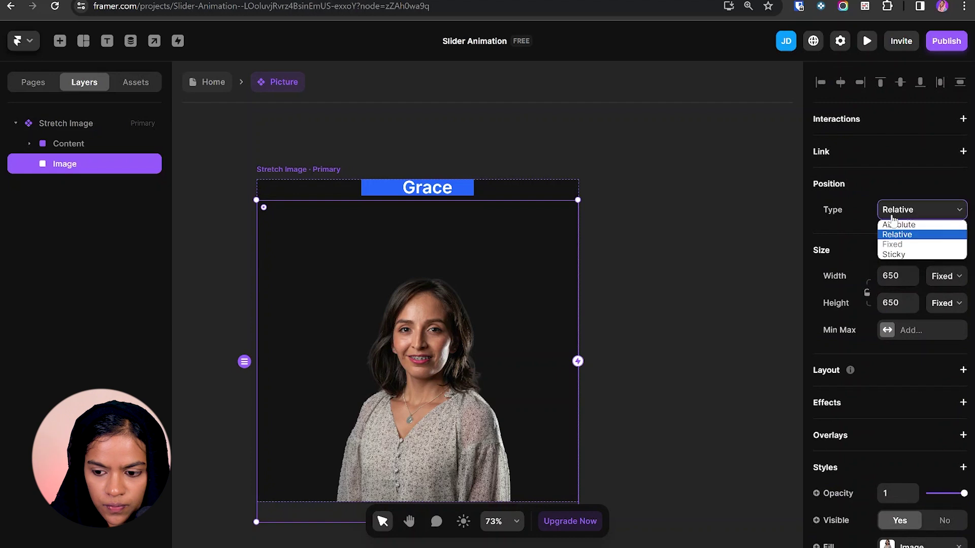
{"action": "left_click", "coordinate": [902, 225]}
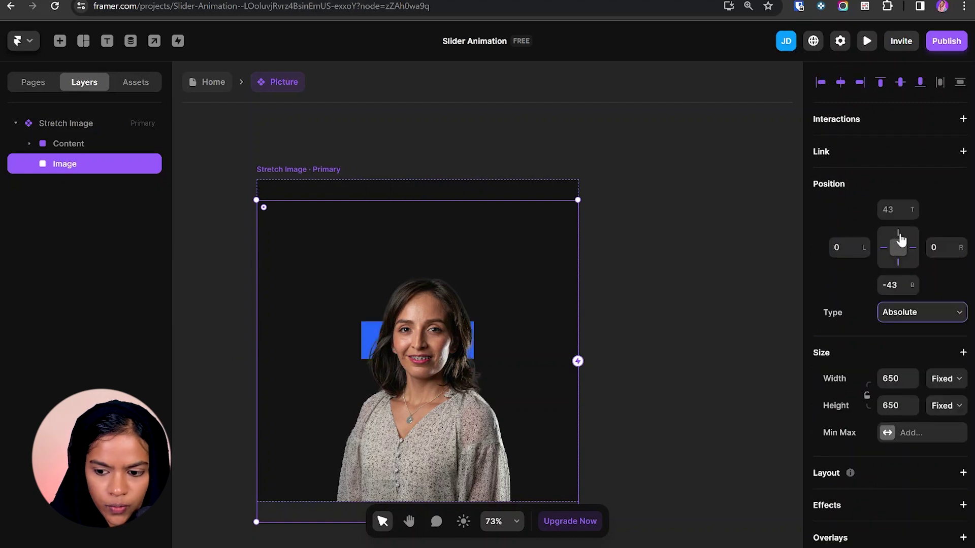
{"action": "left_click", "coordinate": [898, 236]}
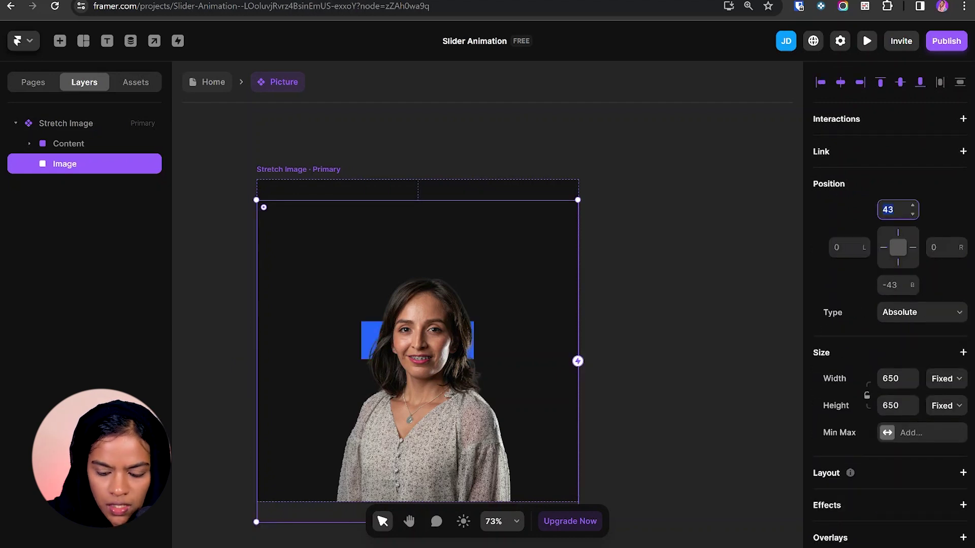
{"action": "type", "text": "0"}
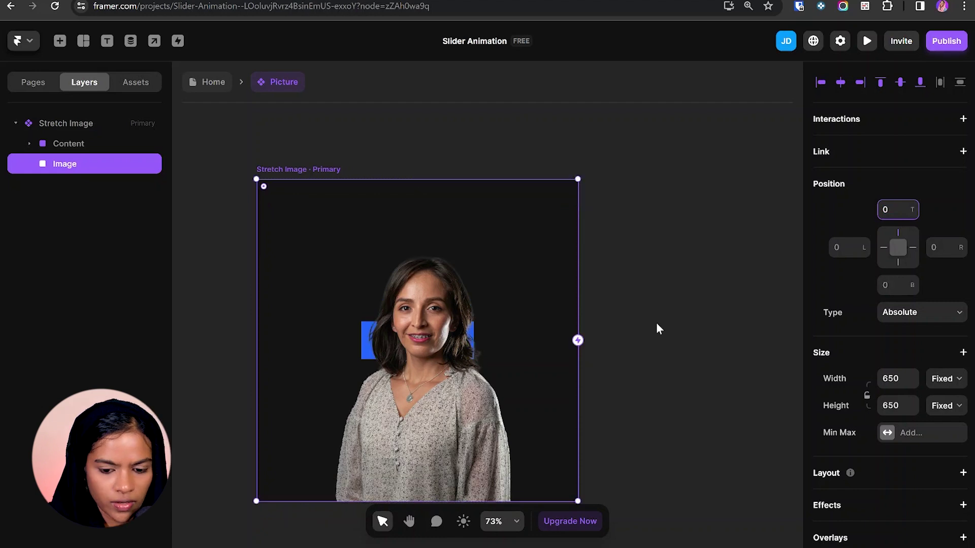
{"action": "left_click", "coordinate": [659, 324]}
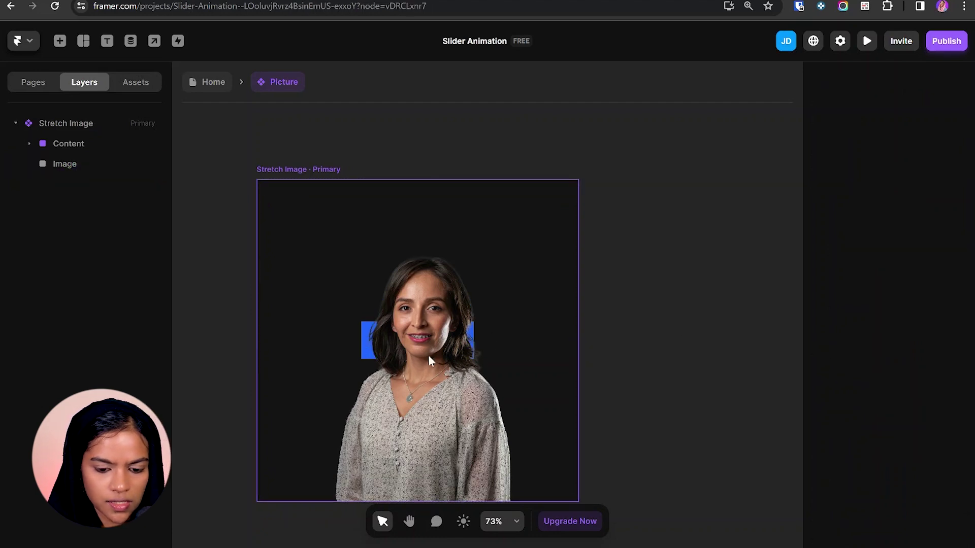
- Set Stretch Image's stack to Distribute Start and Align End
{"action": "left_click", "coordinate": [79, 124]}
{"action": "scroll", "coordinate": [967, 376], "scroll_direction": "down", "scroll_amount": 2}
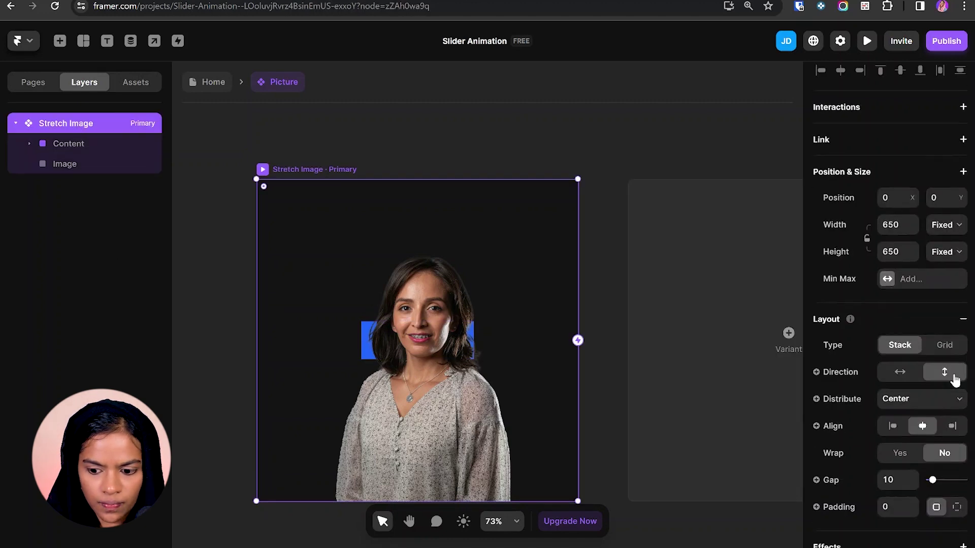
{"action": "scroll", "coordinate": [857, 360], "scroll_direction": "up", "scroll_amount": 2}
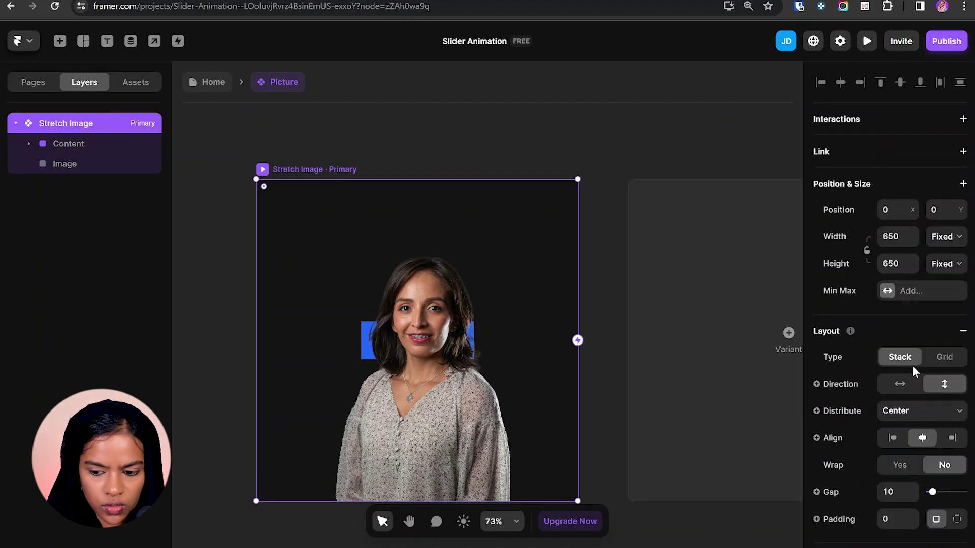
{"action": "left_click", "coordinate": [905, 412]}
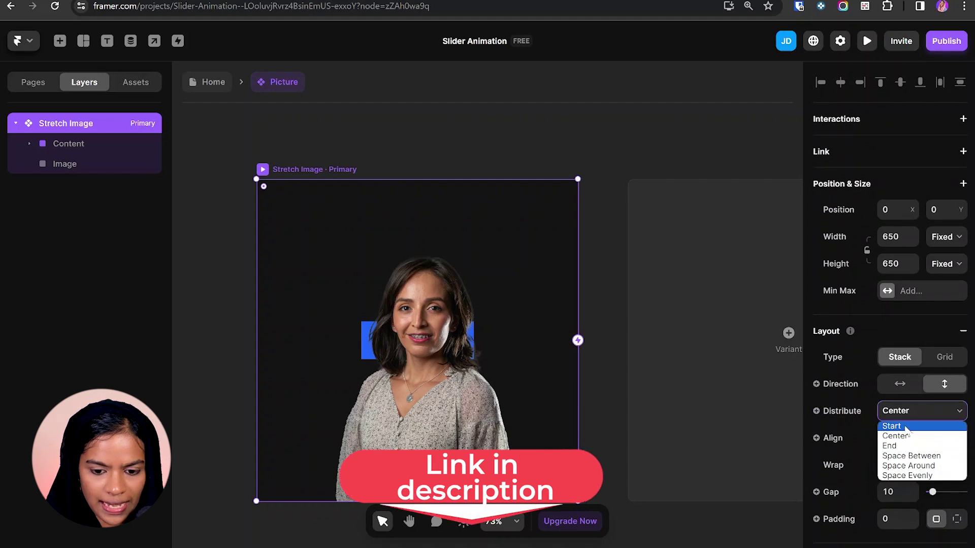
{"action": "left_click", "coordinate": [905, 426]}
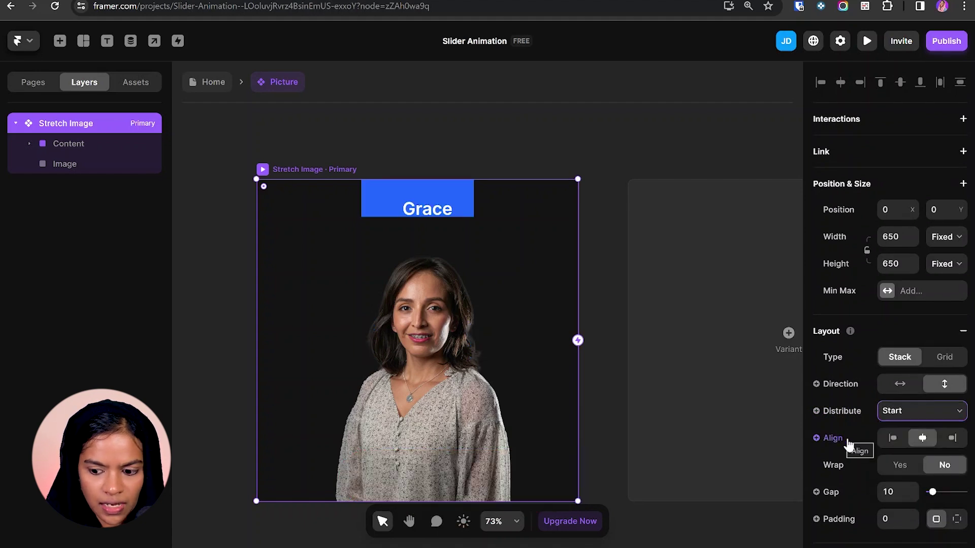
{"action": "left_click", "coordinate": [953, 438]}
{"action": "left_click", "coordinate": [443, 139]}
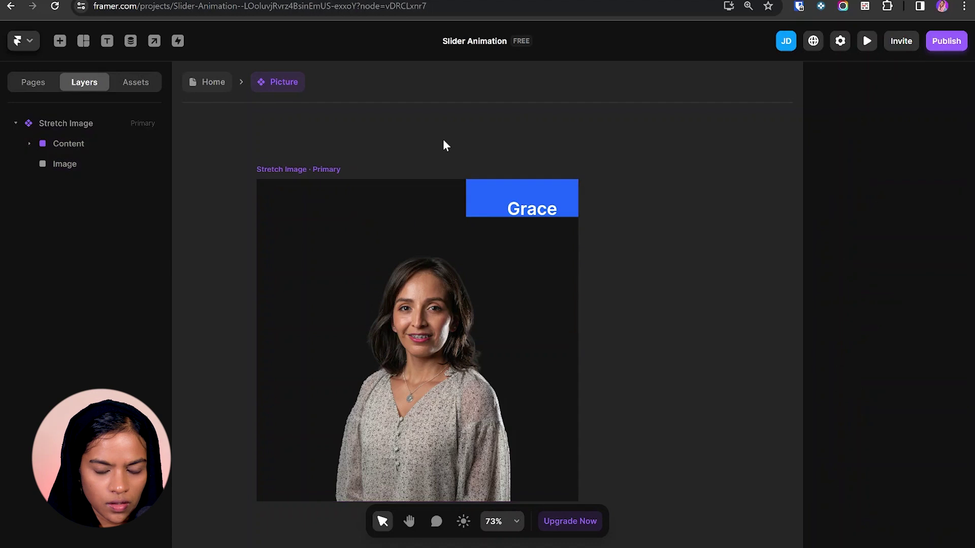
{"action": "left_click", "coordinate": [387, 230]}
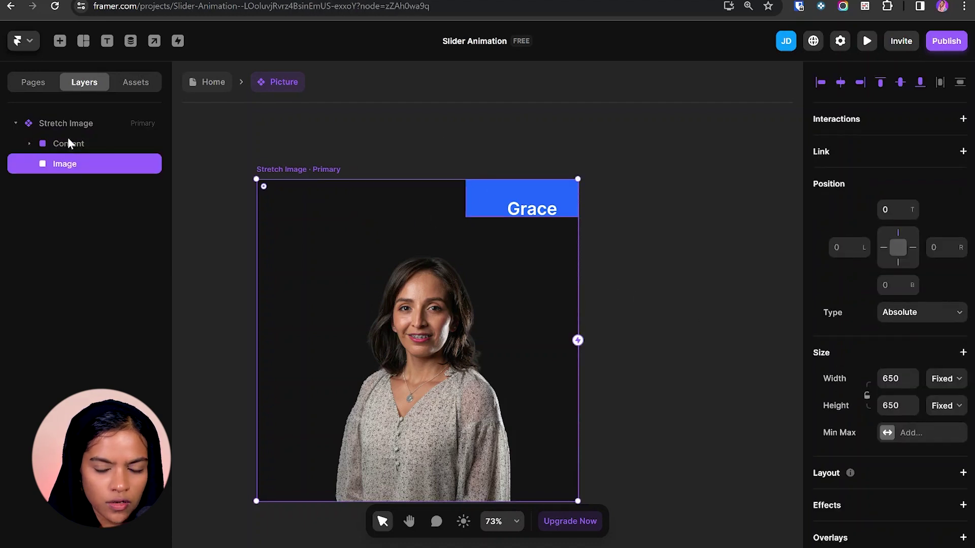
- Give Stretch Image 20 px padding
{"action": "left_click", "coordinate": [78, 124]}
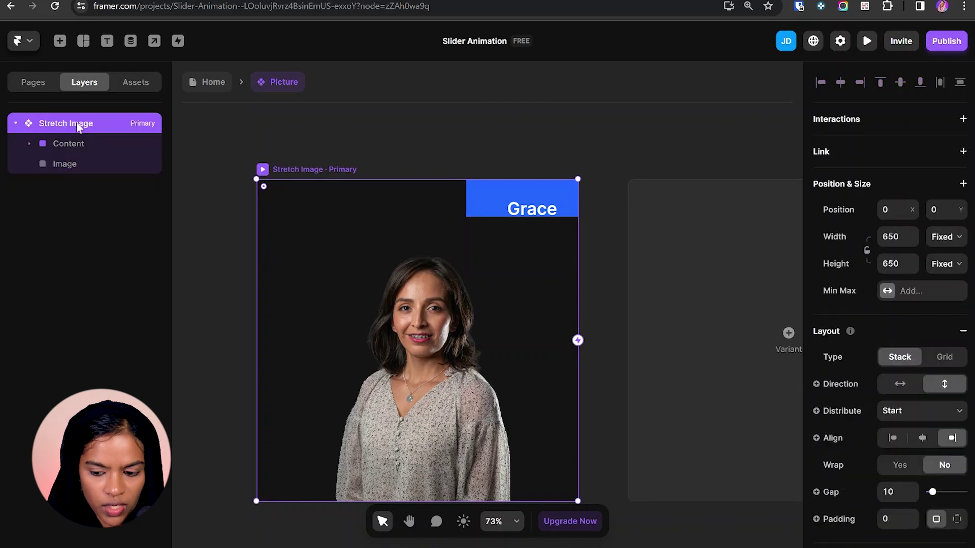
{"action": "scroll", "coordinate": [914, 406], "scroll_direction": "down", "scroll_amount": 4}
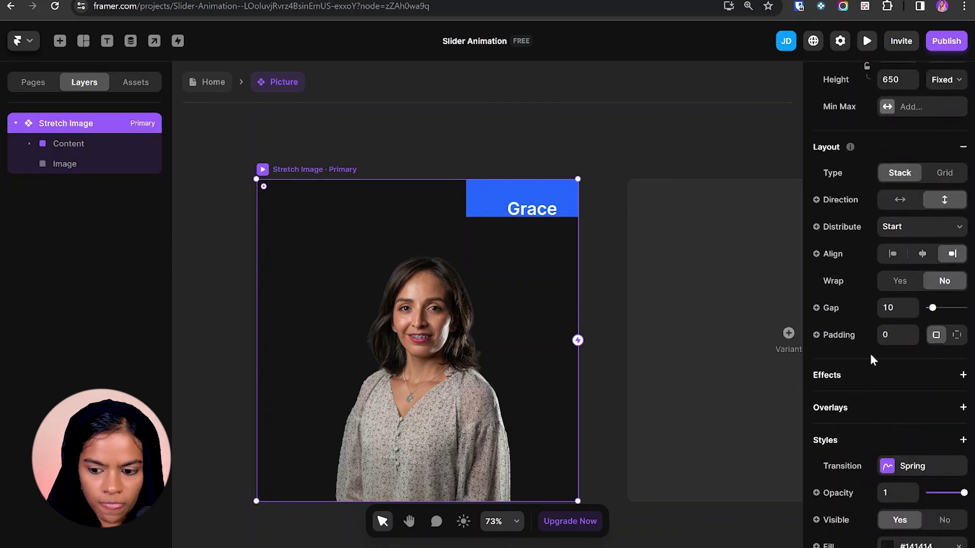
{"action": "left_click", "coordinate": [894, 335]}
{"action": "type", "text": "2"}
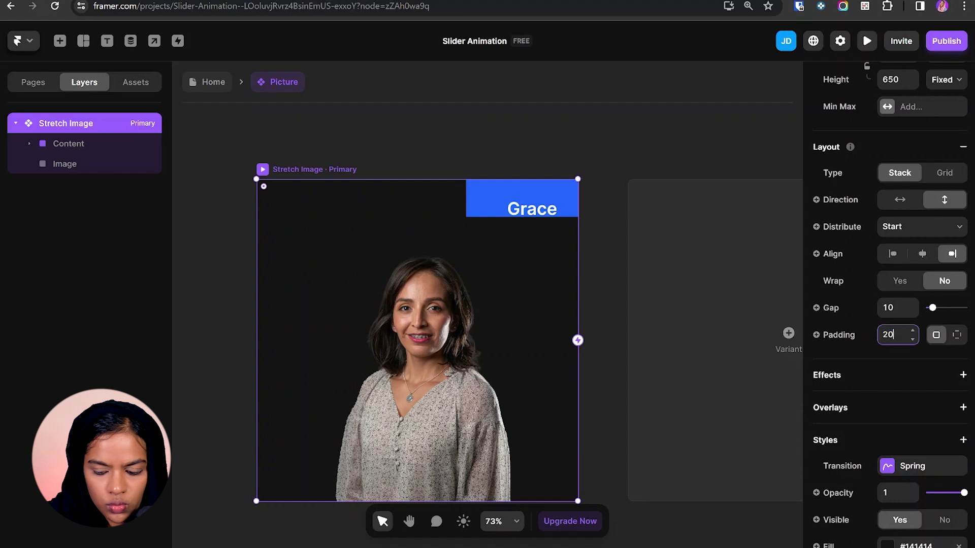
{"action": "type", "text": "0"}
{"action": "key", "text": "Return"}
{"action": "key", "text": "Escape"}
{"action": "left_click", "coordinate": [67, 142]}
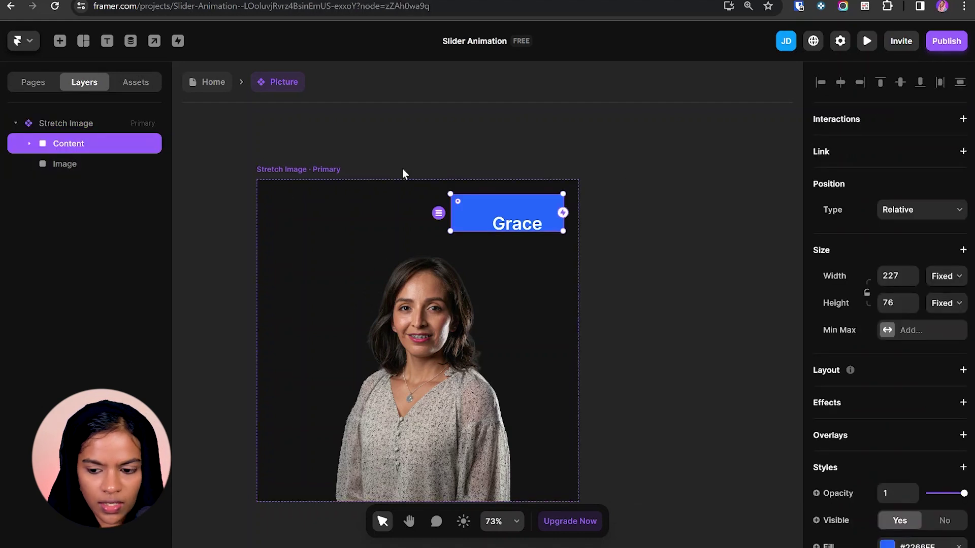
- Make Content's height Fit with a stack layout distributed to End
{"action": "left_click", "coordinate": [947, 276]}
{"action": "left_click", "coordinate": [952, 315]}
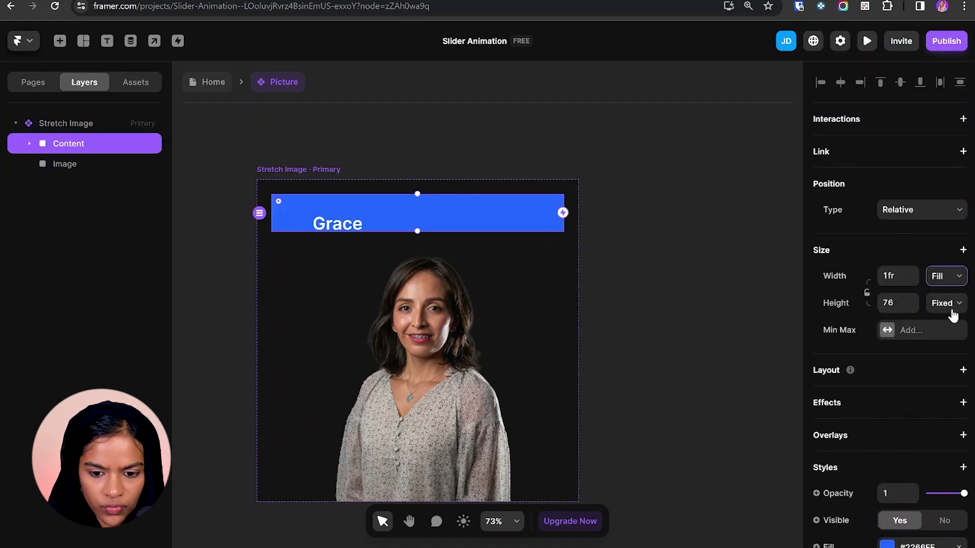
{"action": "left_click", "coordinate": [944, 305]}
{"action": "left_click", "coordinate": [953, 350]}
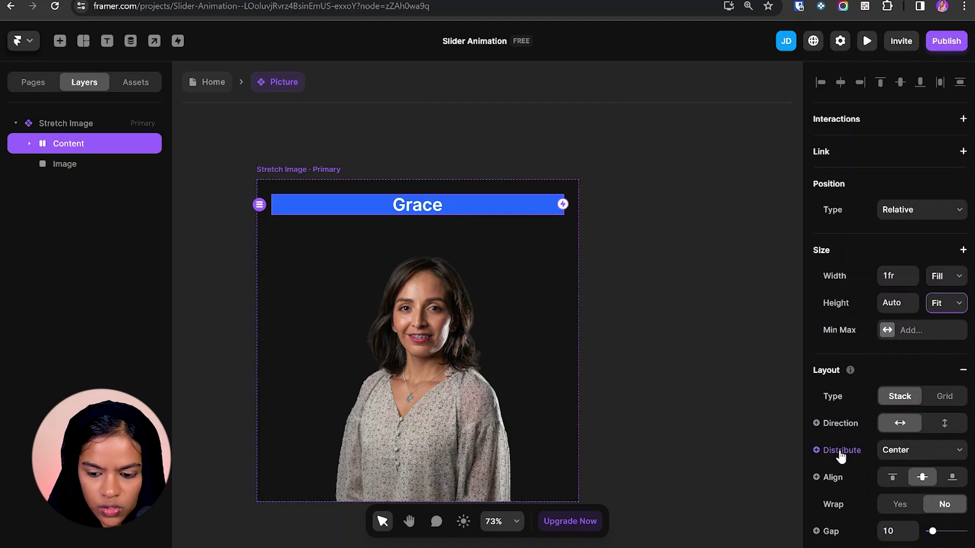
{"action": "left_click", "coordinate": [924, 455]}
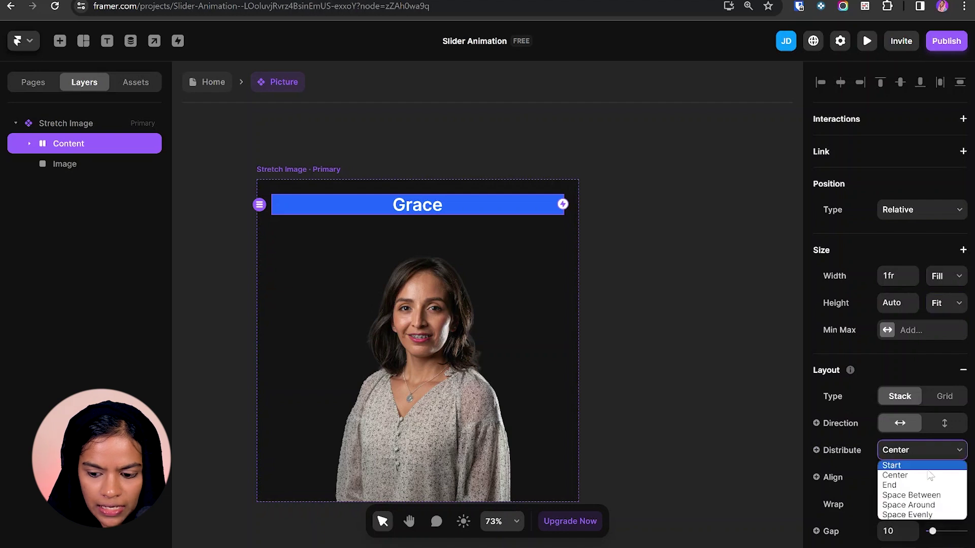
{"action": "left_click", "coordinate": [924, 485]}
- Remove the Content box's blue #2266FF fill
{"action": "scroll", "coordinate": [913, 406], "scroll_direction": "down", "scroll_amount": 5}
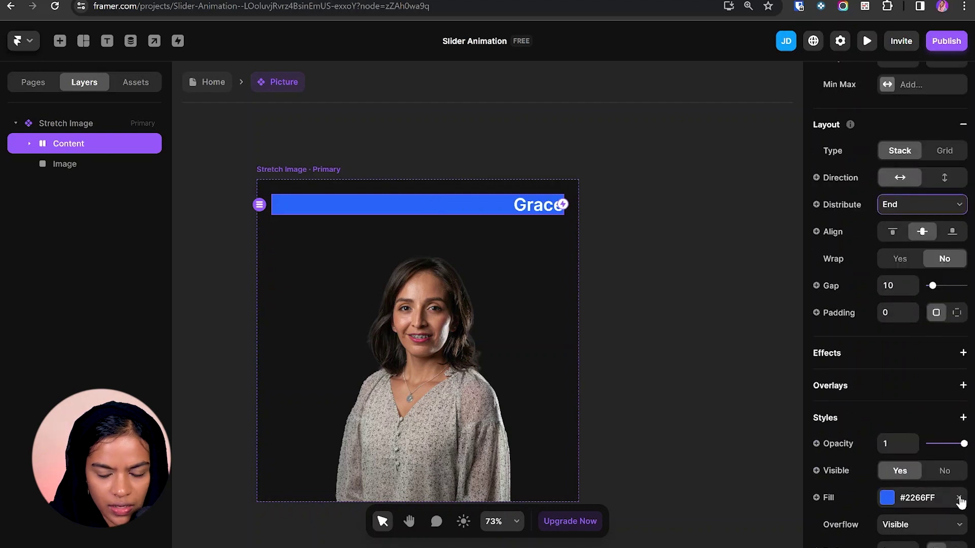
{"action": "left_click", "coordinate": [959, 501]}
{"action": "left_click", "coordinate": [536, 205]}
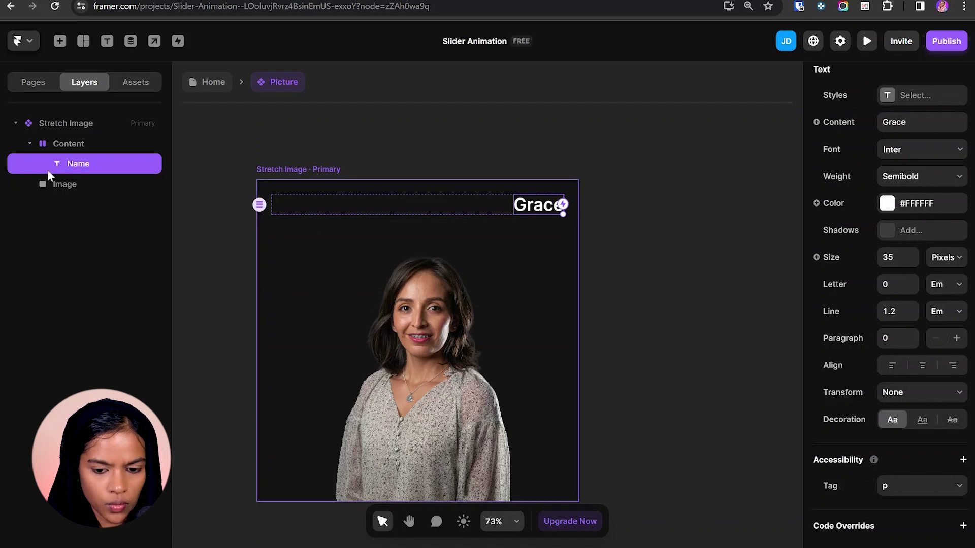
- Duplicate the Grace text and stack both lines vertically, aligned to the right
{"action": "key", "text": "ctrl+d"}
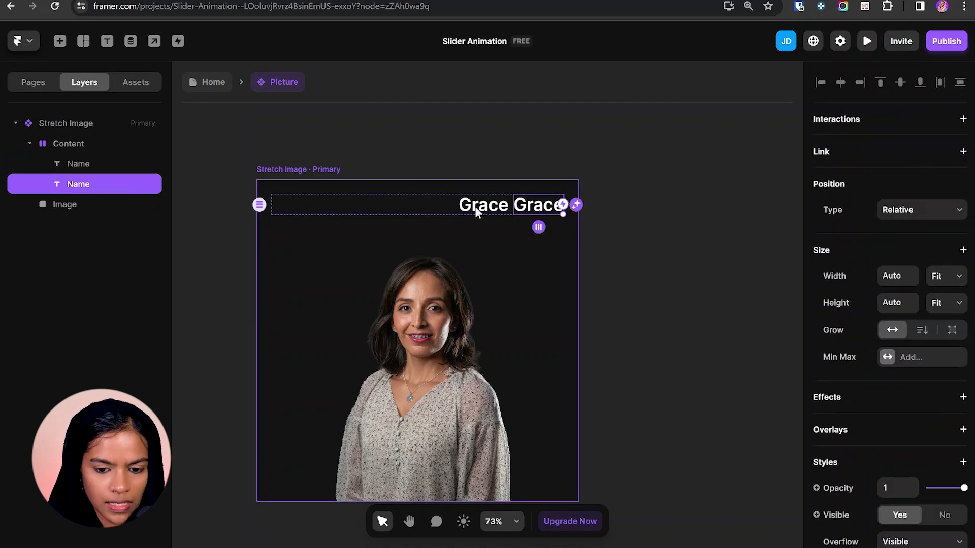
{"action": "left_click", "coordinate": [81, 145]}
{"action": "scroll", "coordinate": [929, 416], "scroll_direction": "up", "scroll_amount": 3}
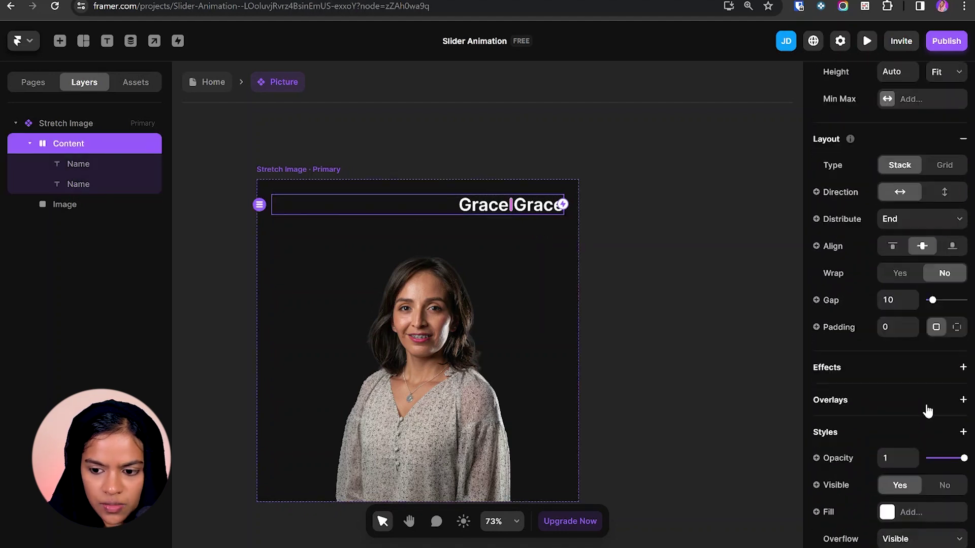
{"action": "left_click", "coordinate": [944, 304]}
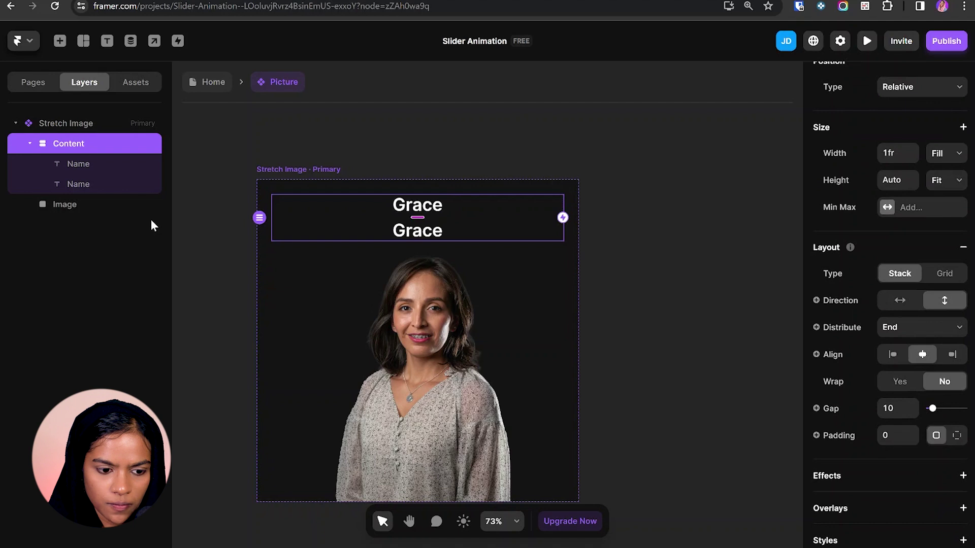
{"action": "left_click", "coordinate": [951, 356]}
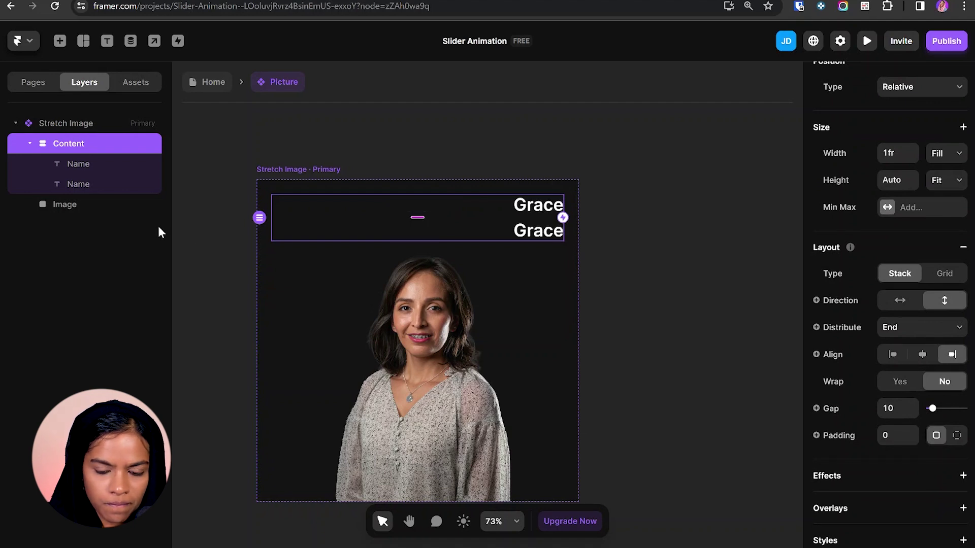
- Rename the duplicated text layer to Job
{"action": "double_click", "coordinate": [78, 184]}
{"action": "type", "text": "Job"}
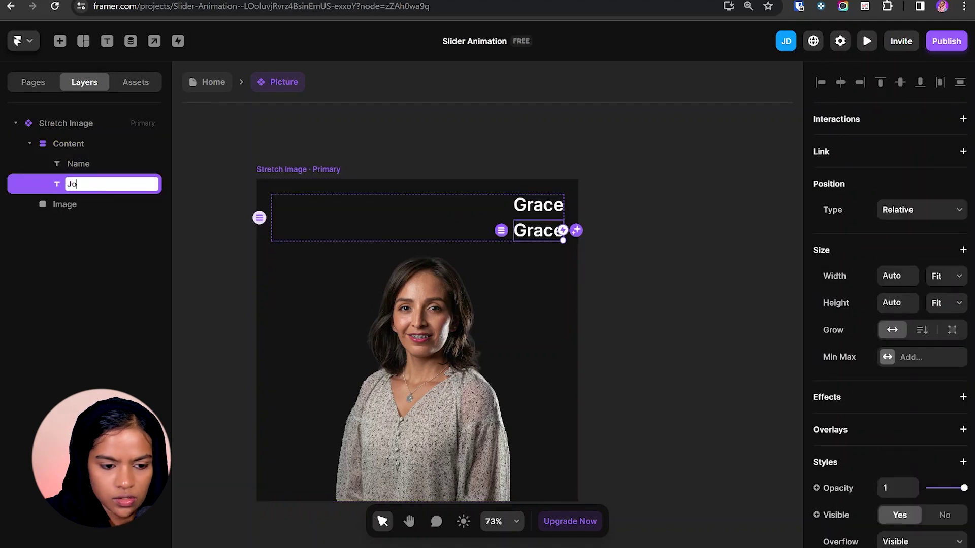
{"action": "key", "text": "Return"}
{"action": "left_click", "coordinate": [633, 291]}
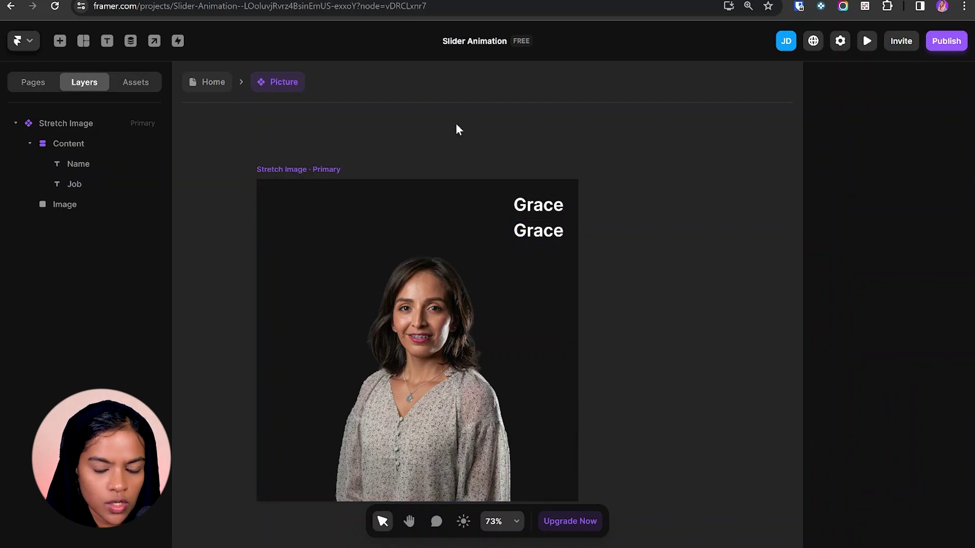
{"action": "left_click", "coordinate": [544, 236]}
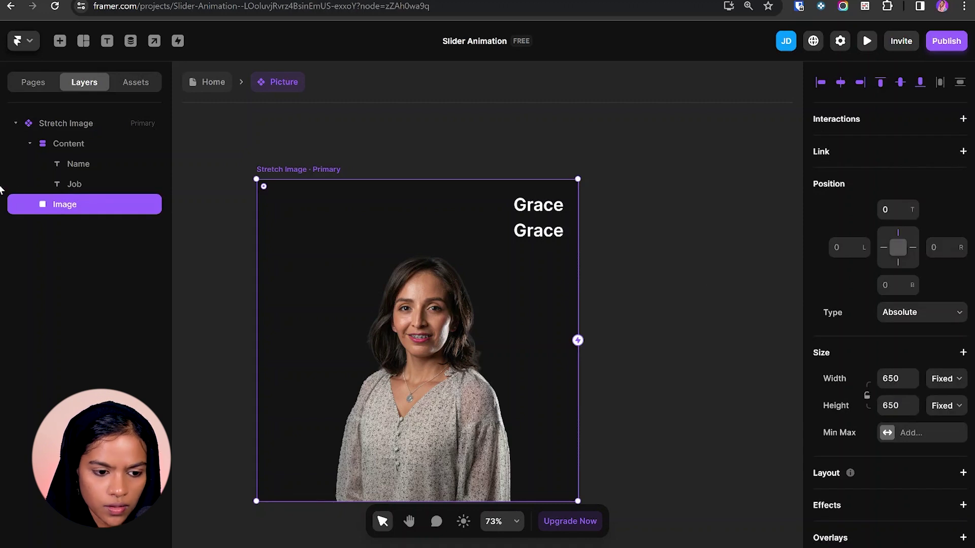
- Link the Grace text content to a new plain text variable named Name
{"action": "left_click", "coordinate": [88, 163]}
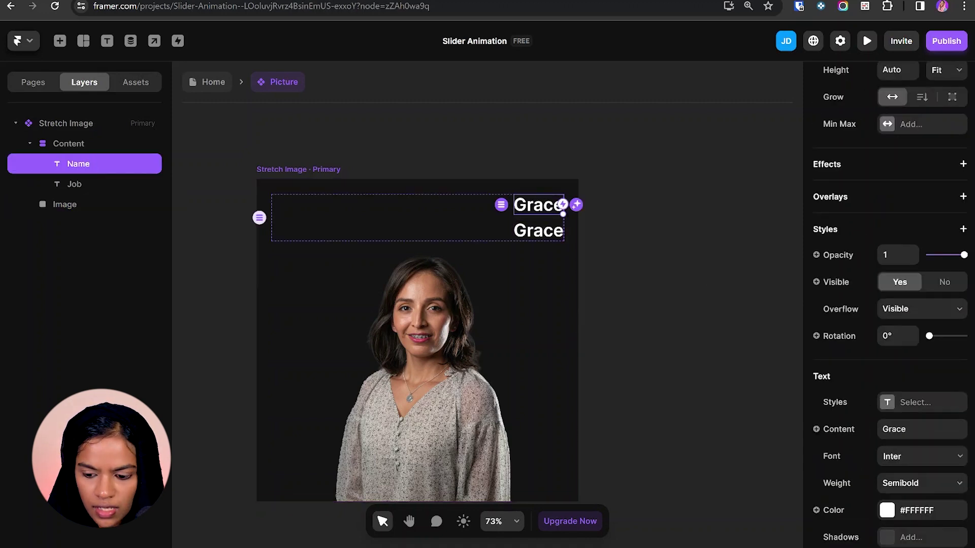
{"action": "scroll", "coordinate": [853, 455], "scroll_direction": "down", "scroll_amount": 1}
{"action": "left_click", "coordinate": [848, 370]}
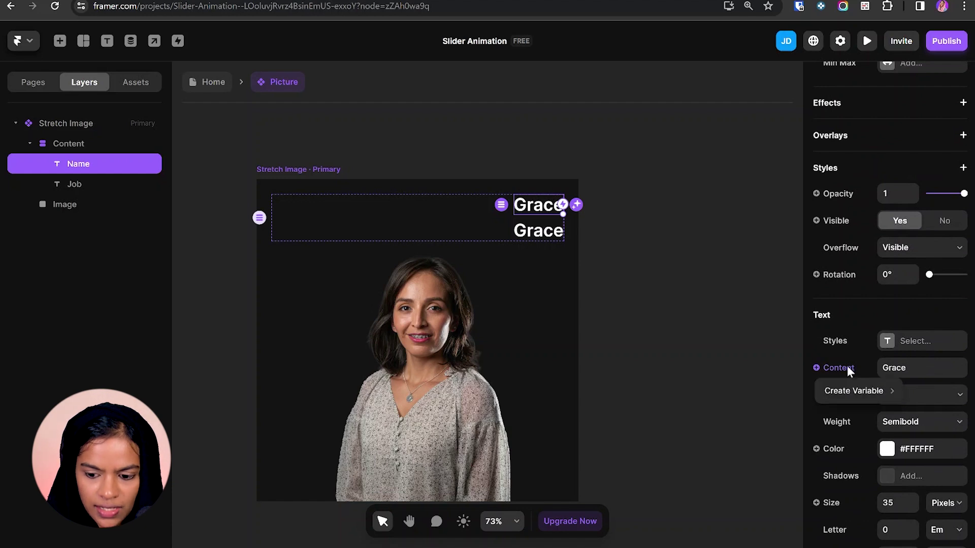
{"action": "mouse_move", "coordinate": [846, 389]}
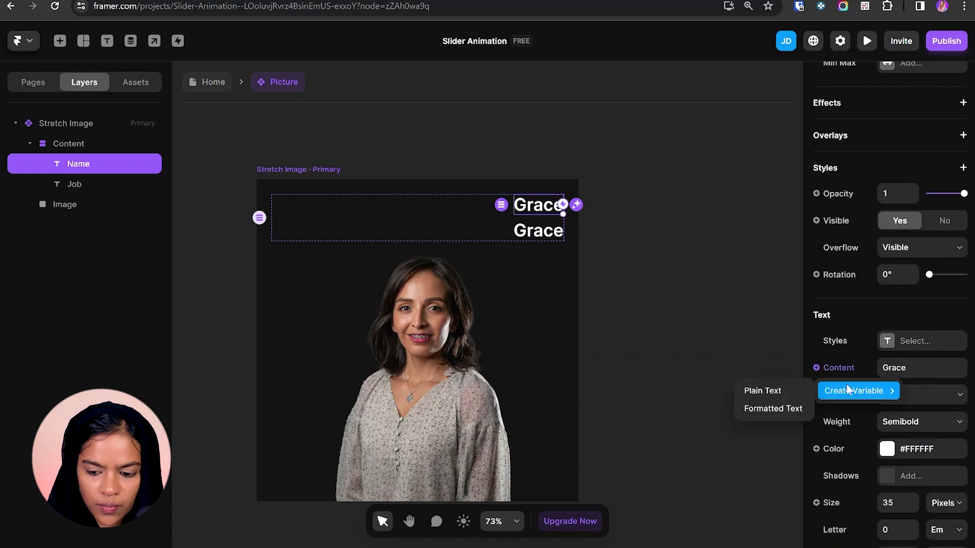
{"action": "left_click", "coordinate": [787, 391]}
{"action": "type", "text": "Name"}
{"action": "key", "text": "Return"}
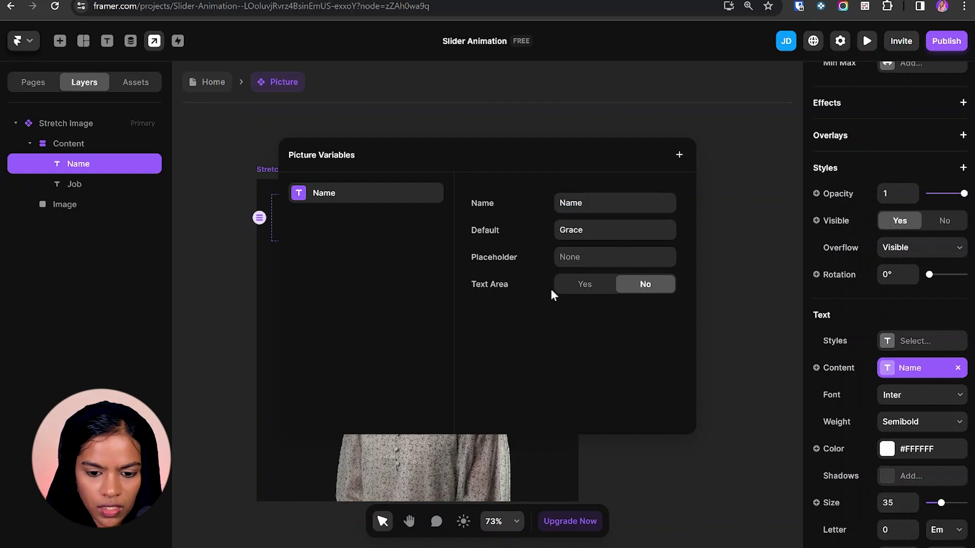
{"action": "left_click", "coordinate": [730, 347]}
{"action": "left_click", "coordinate": [71, 187]}
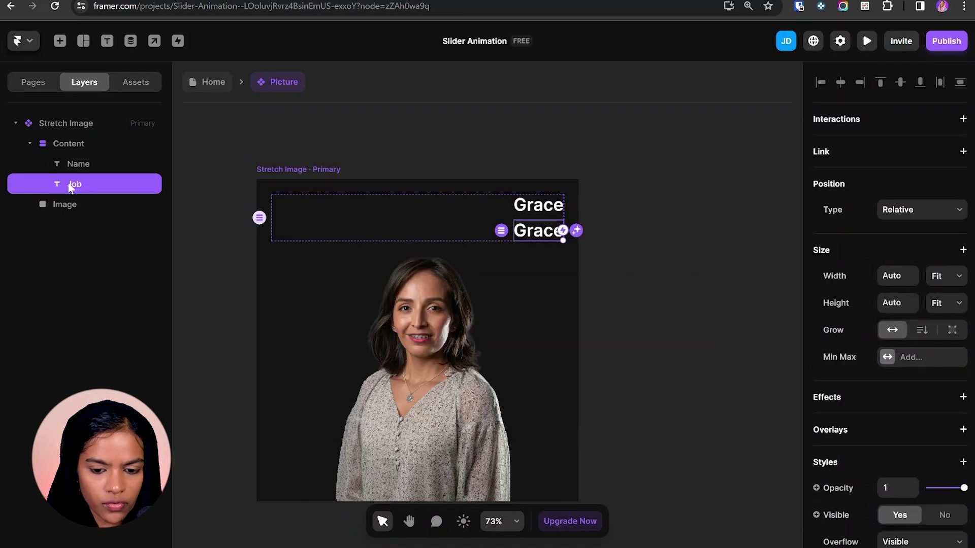
- Bind the Job text to a plain text variable Job with default 'Web Developer'
{"action": "scroll", "coordinate": [842, 437], "scroll_direction": "down", "scroll_amount": 5}
{"action": "left_click", "coordinate": [834, 294]}
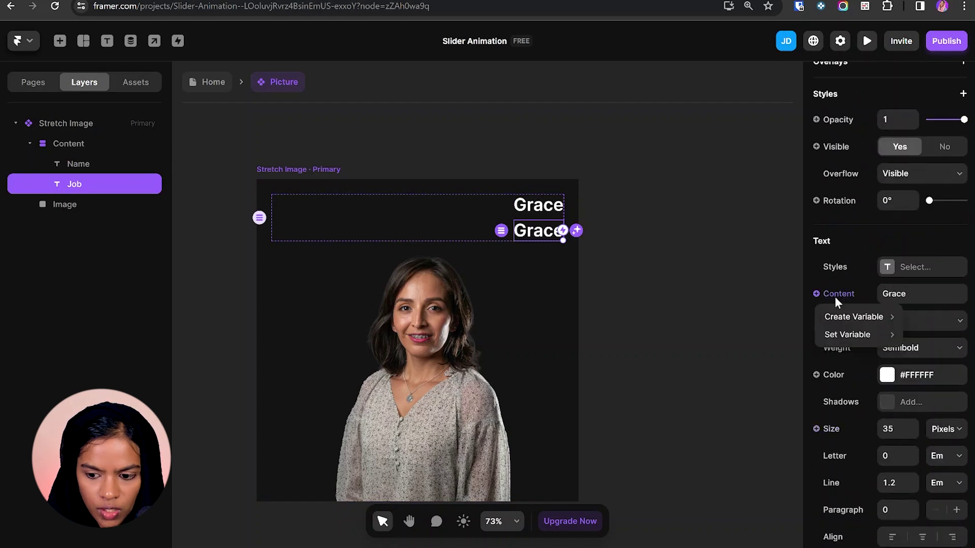
{"action": "mouse_move", "coordinate": [846, 318]}
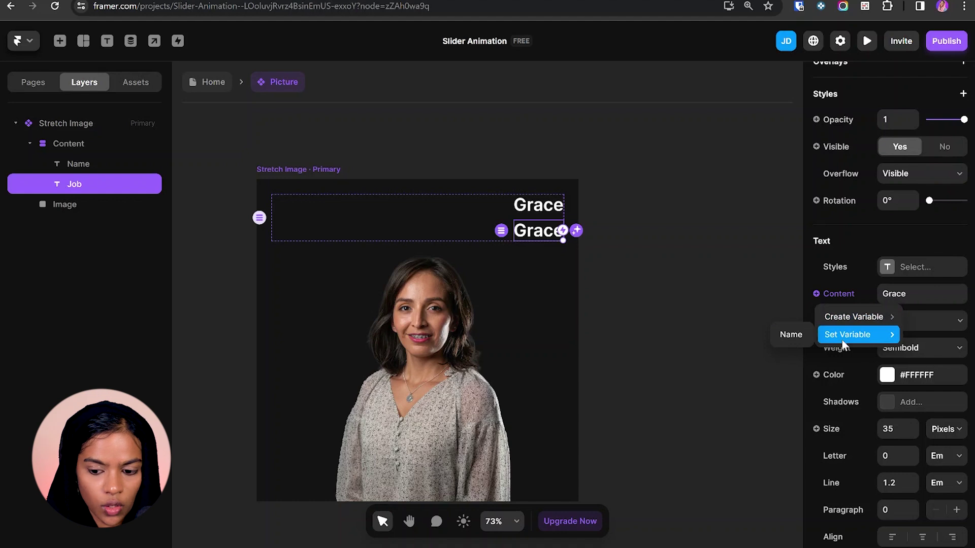
{"action": "left_click", "coordinate": [796, 312]}
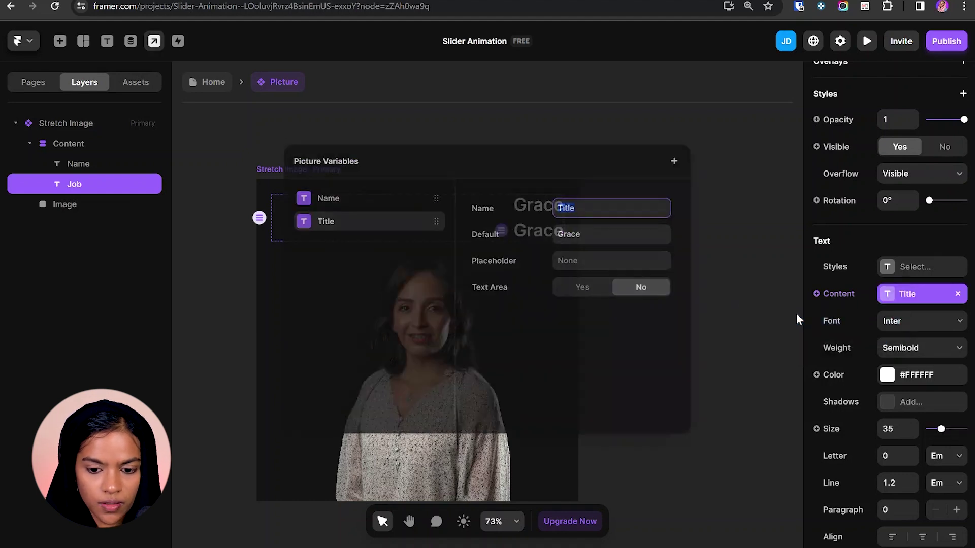
{"action": "type", "text": "Jo"}
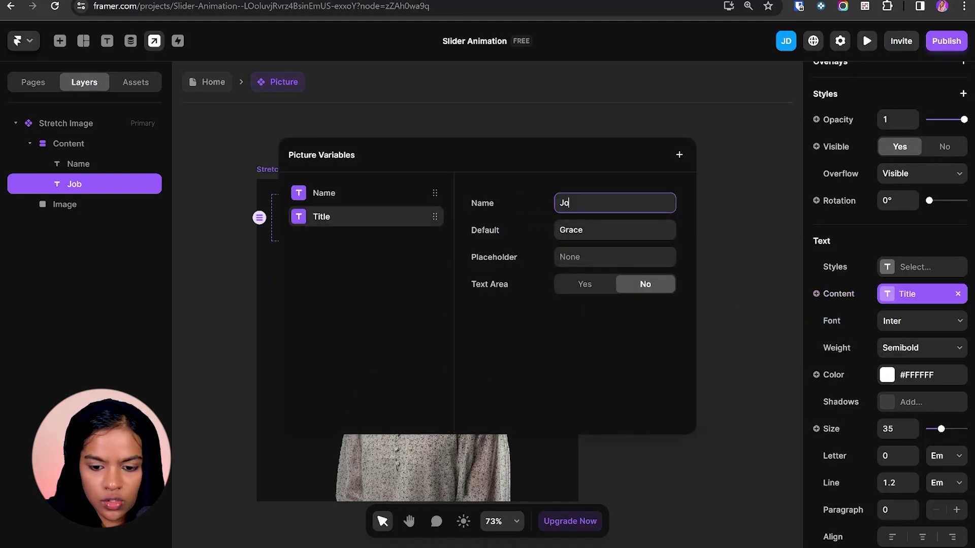
{"action": "type", "text": "b"}
{"action": "key", "text": "Return"}
{"action": "key", "text": "Tab"}
{"action": "type", "text": "Web Developer"}
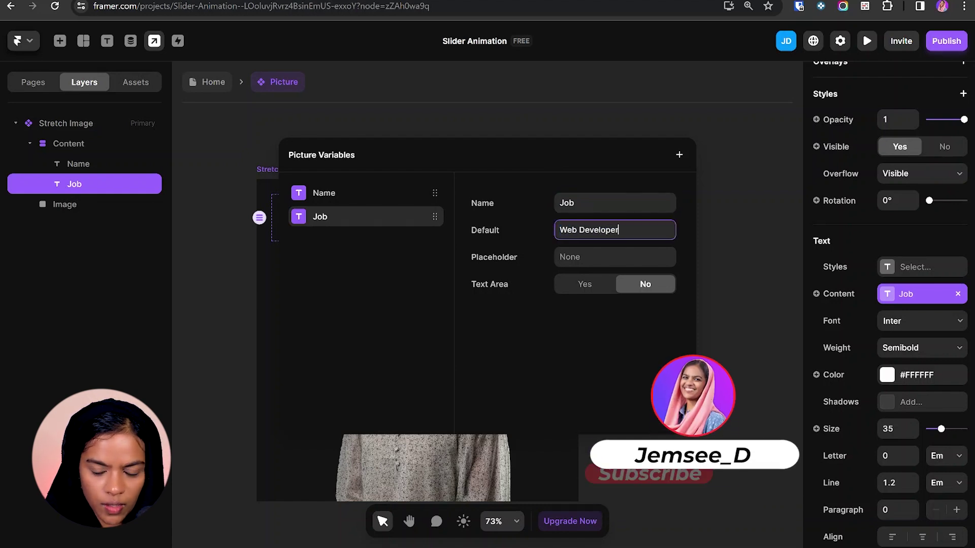
{"action": "key", "text": "Escape"}
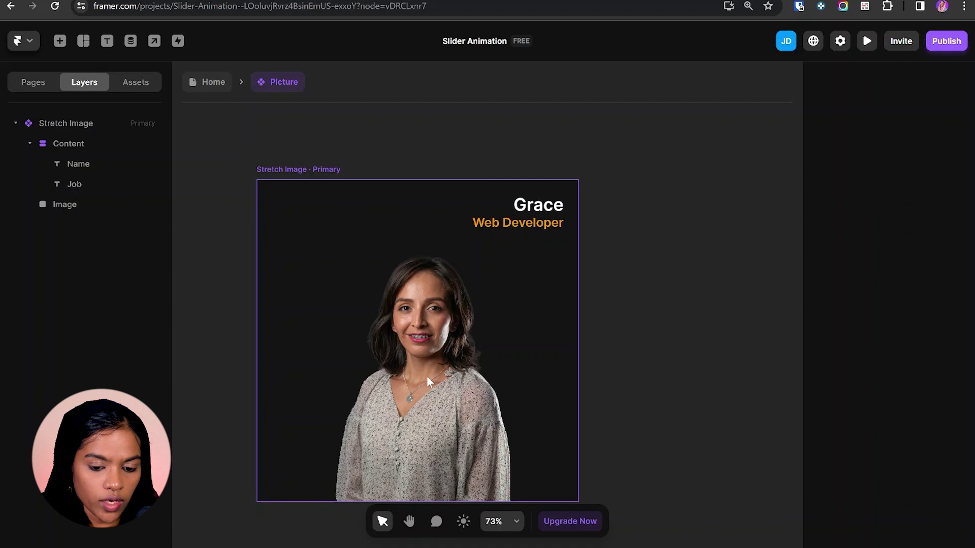
- Turn the portrait image's fill into an image variable
{"action": "left_click", "coordinate": [63, 203]}
{"action": "scroll", "coordinate": [863, 360], "scroll_direction": "down", "scroll_amount": 7}
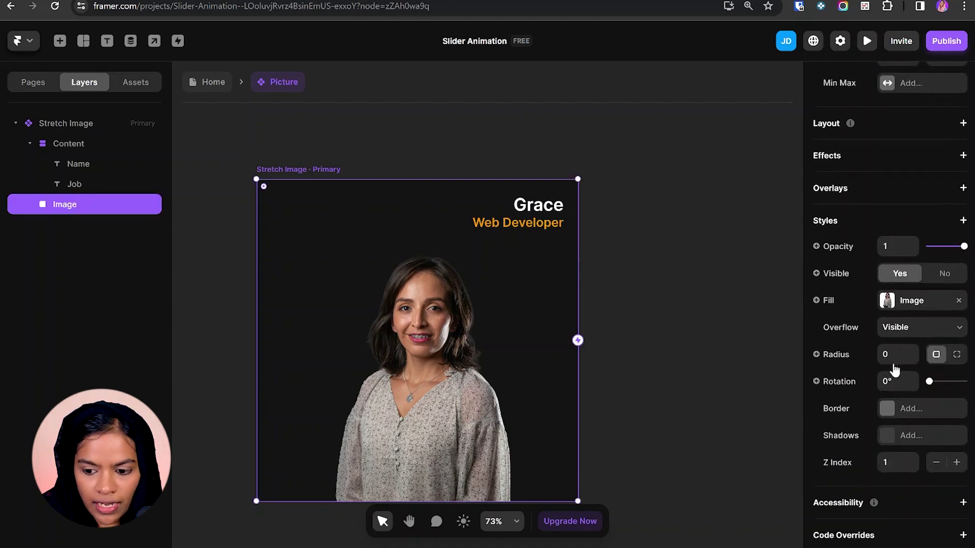
{"action": "left_click", "coordinate": [830, 290]}
{"action": "mouse_move", "coordinate": [847, 317]}
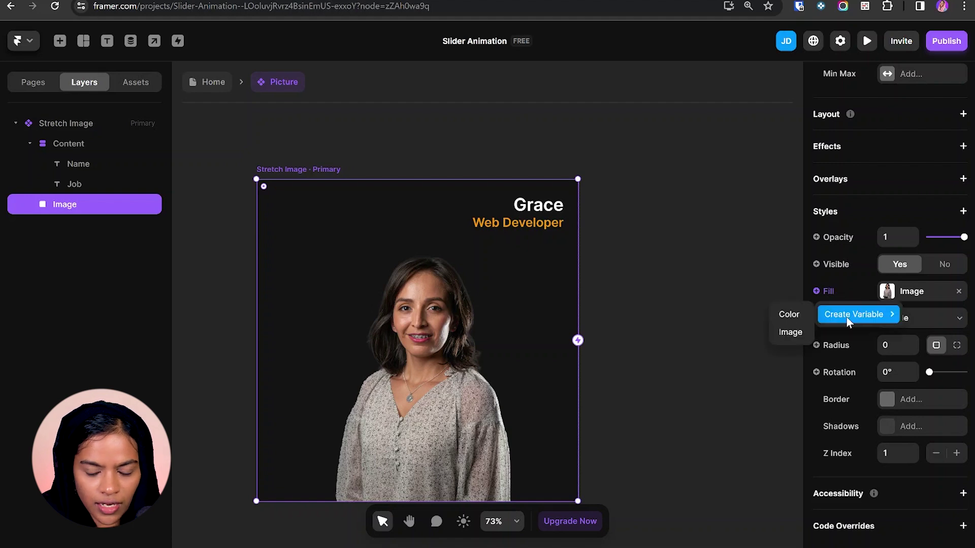
{"action": "left_click", "coordinate": [796, 335]}
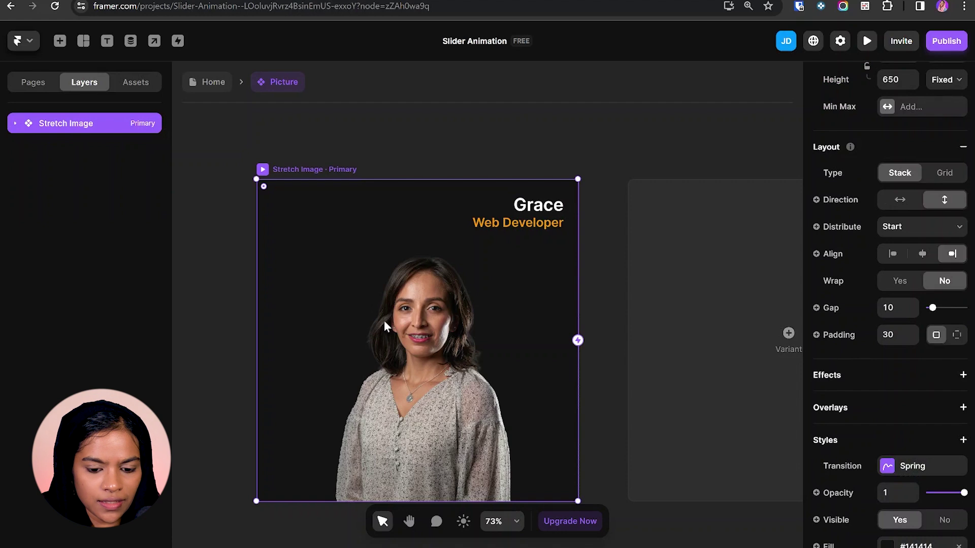
{"action": "scroll", "coordinate": [404, 310], "scroll_direction": "down", "scroll_amount": 3}
{"action": "left_click", "coordinate": [80, 127]}
- Add a new variant of the card and name it B/W Image
{"action": "left_click", "coordinate": [511, 299]}
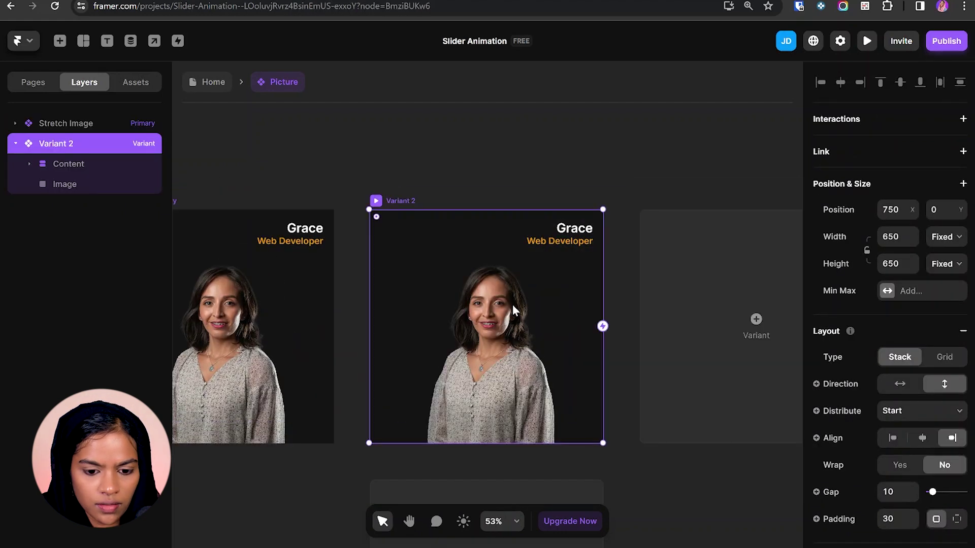
{"action": "double_click", "coordinate": [93, 136]}
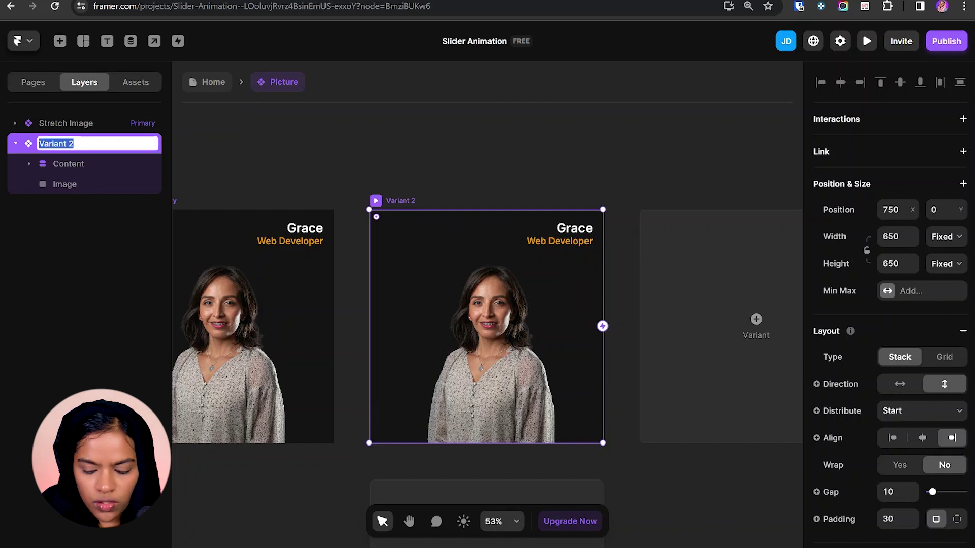
{"action": "type", "text": "B/W Image"}
{"action": "key", "text": "Return"}
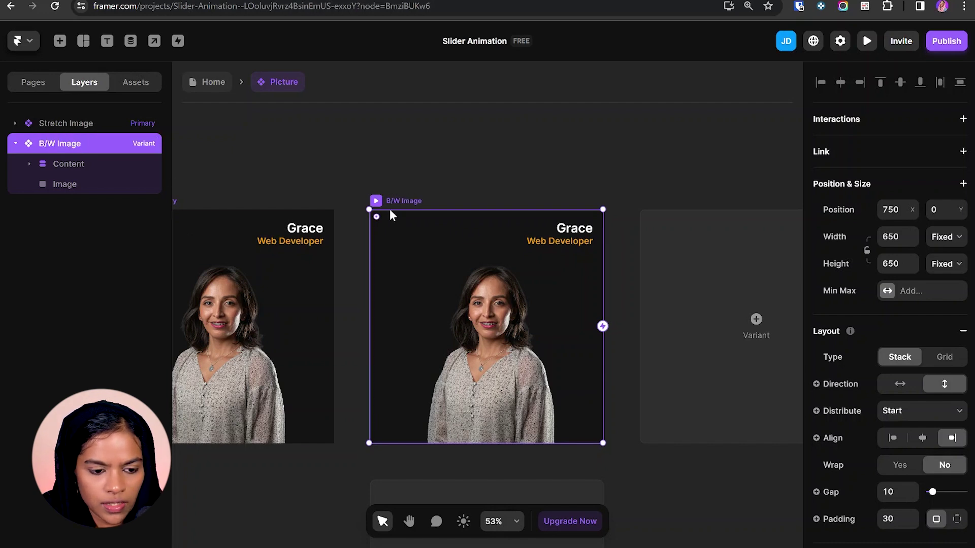
- Hide the Content group in B/W Image and set the variant width to 150
{"action": "left_click", "coordinate": [60, 166]}
{"action": "left_click", "coordinate": [31, 165]}
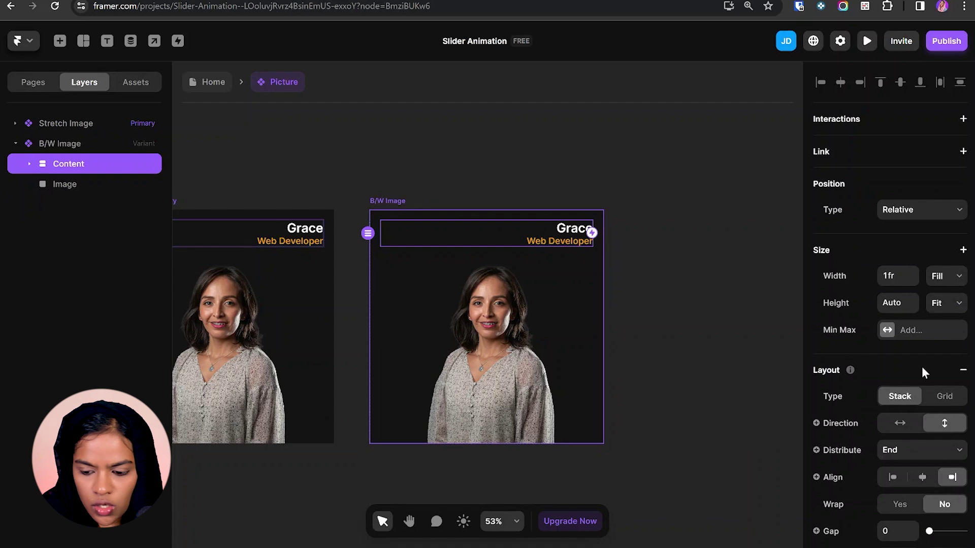
{"action": "scroll", "coordinate": [945, 452], "scroll_direction": "down", "scroll_amount": 3}
{"action": "scroll", "coordinate": [936, 416], "scroll_direction": "down", "scroll_amount": 3}
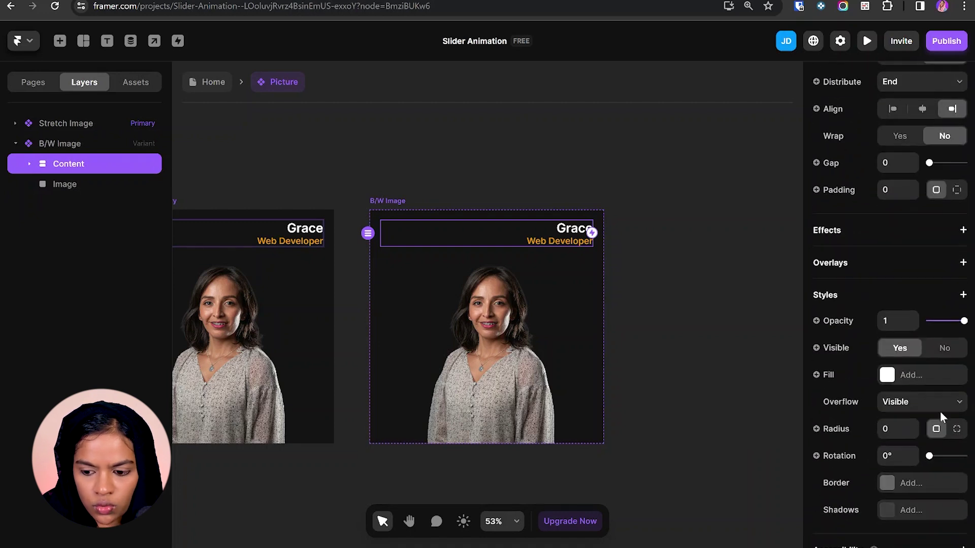
{"action": "left_click", "coordinate": [943, 347]}
{"action": "left_click", "coordinate": [66, 147]}
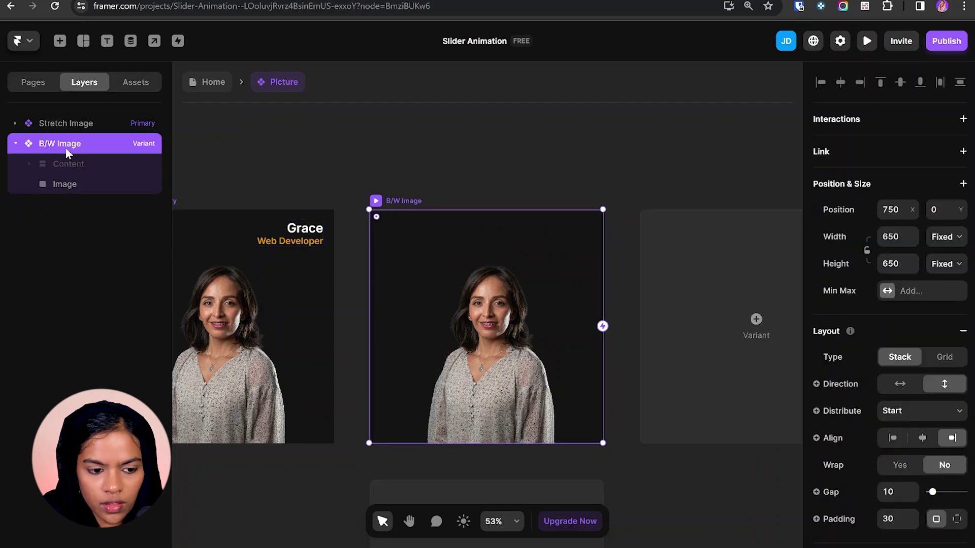
{"action": "left_click", "coordinate": [894, 237]}
{"action": "type", "text": "150"}
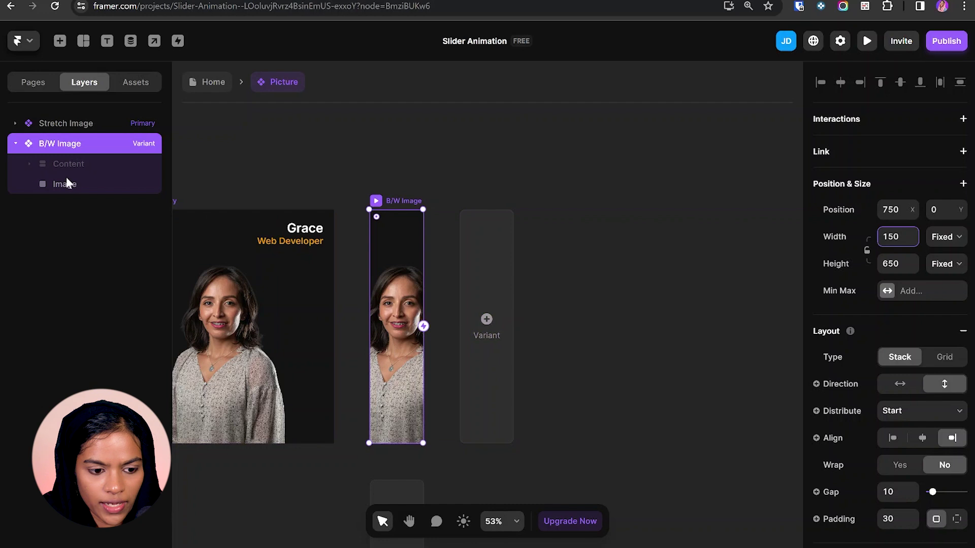
- Add a Saturate filter at 0% to the B/W Image variant
{"action": "scroll", "coordinate": [964, 316], "scroll_direction": "down", "scroll_amount": 5}
{"action": "left_click", "coordinate": [963, 317]}
{"action": "mouse_move", "coordinate": [931, 364]}
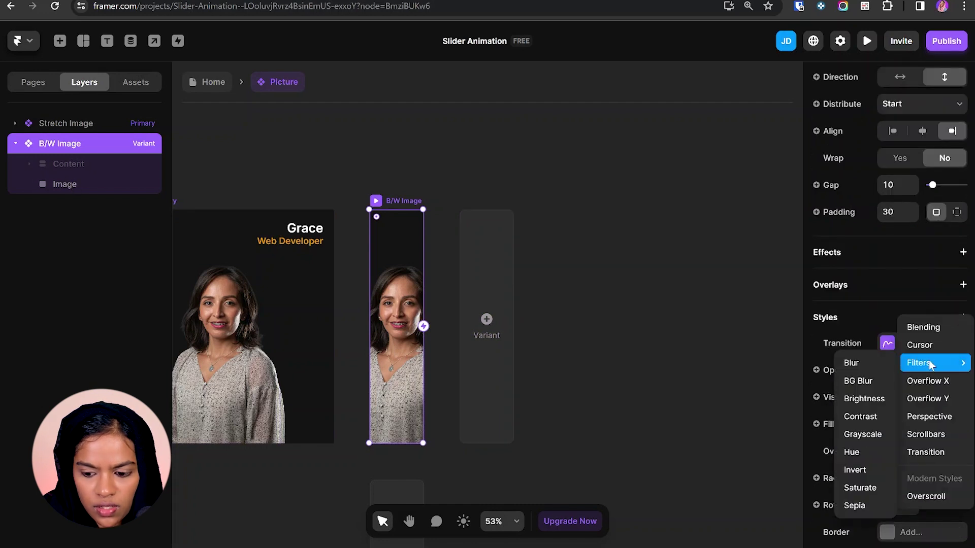
{"action": "left_click", "coordinate": [859, 487]}
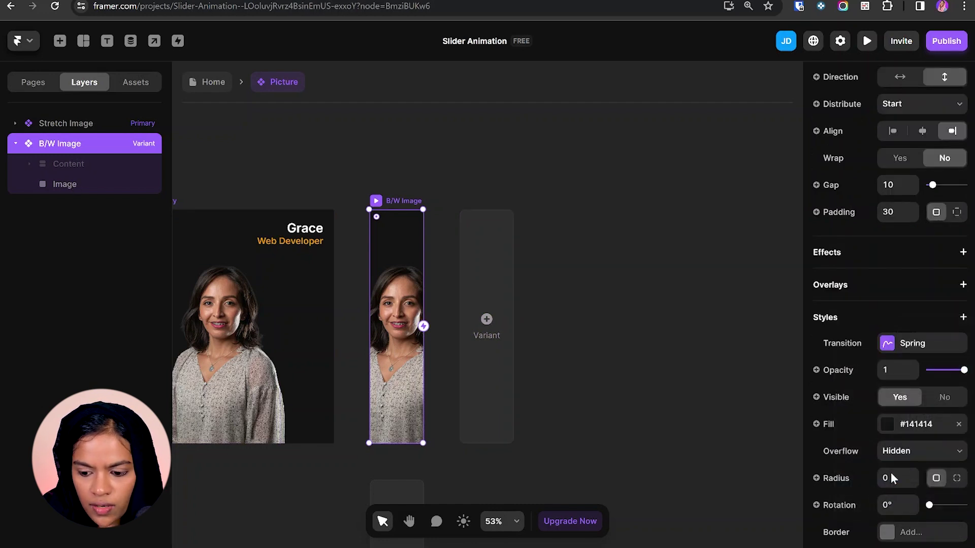
{"action": "scroll", "coordinate": [894, 457], "scroll_direction": "down", "scroll_amount": 3}
{"action": "left_click_drag", "start_coordinate": [950, 457], "coordinate": [916, 460]}
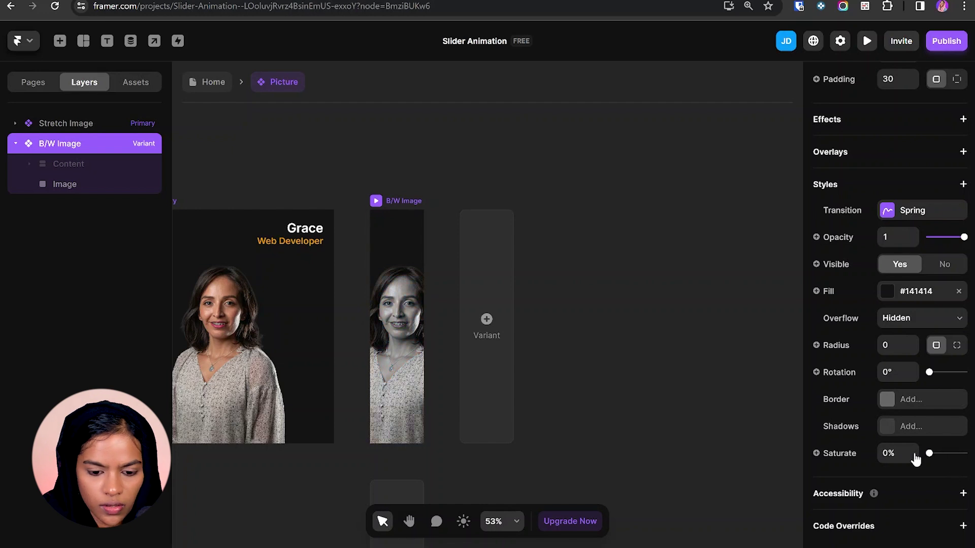
{"action": "left_click", "coordinate": [448, 370]}
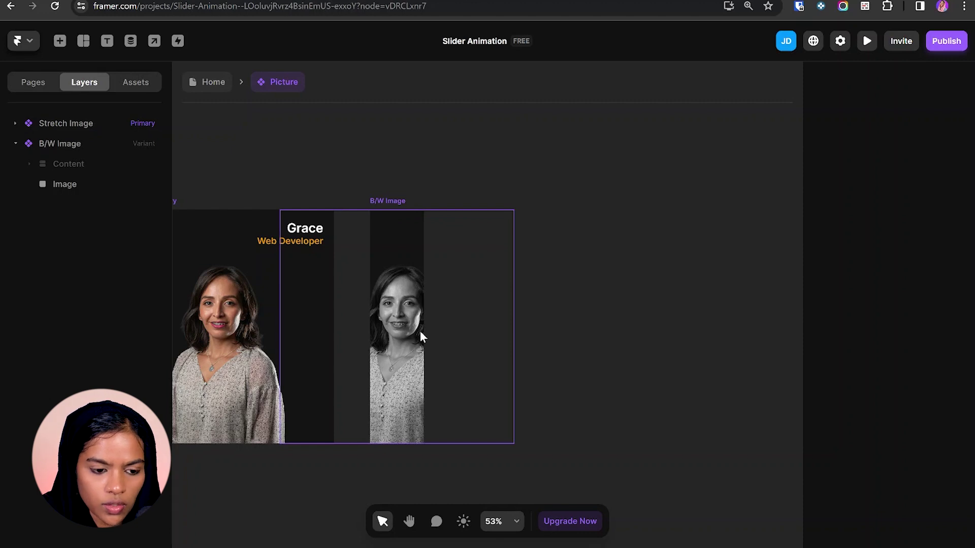
- Add a Brightness filter set to 100% to the B/W Image variant
{"action": "left_click", "coordinate": [59, 145]}
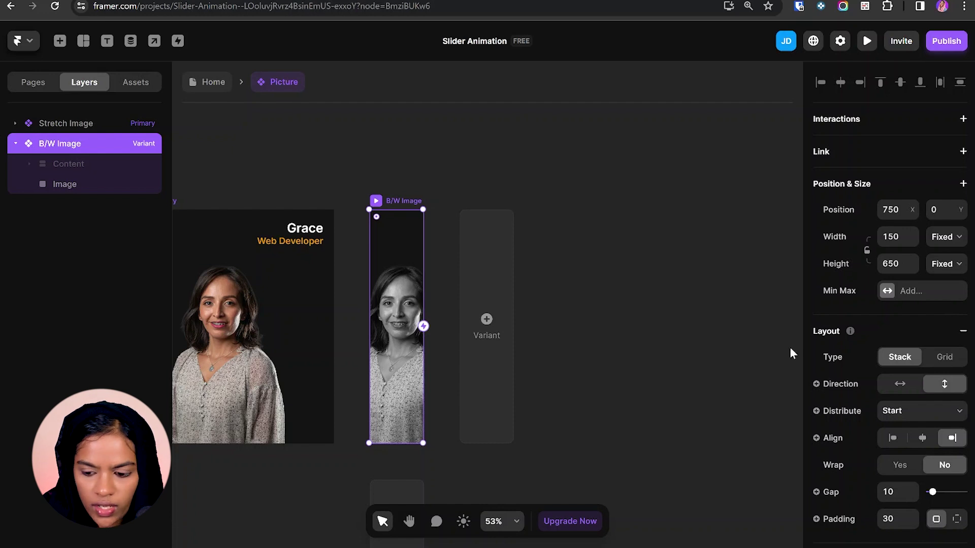
{"action": "scroll", "coordinate": [884, 401], "scroll_direction": "down", "scroll_amount": 5}
{"action": "left_click", "coordinate": [962, 379]}
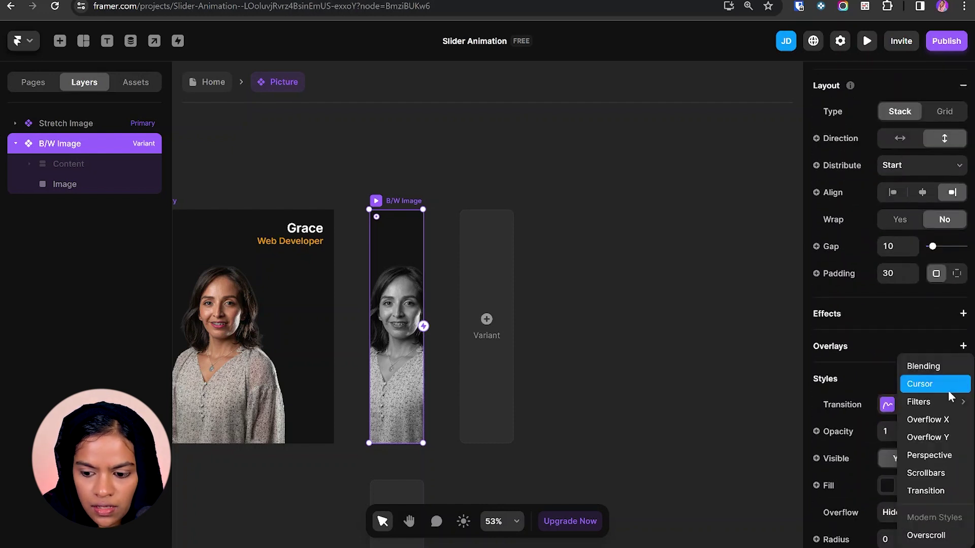
{"action": "mouse_move", "coordinate": [923, 402]}
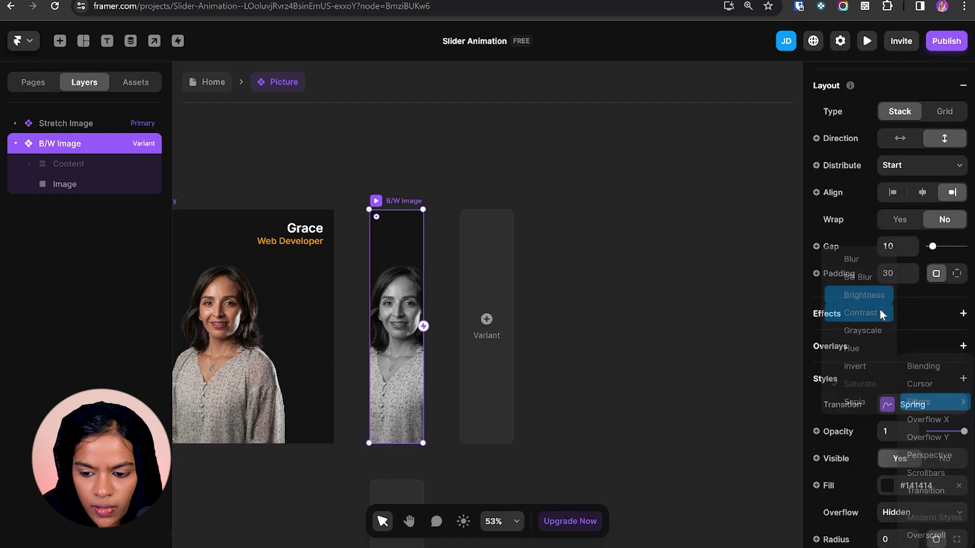
{"action": "left_click", "coordinate": [875, 296]}
{"action": "left_click", "coordinate": [895, 426]}
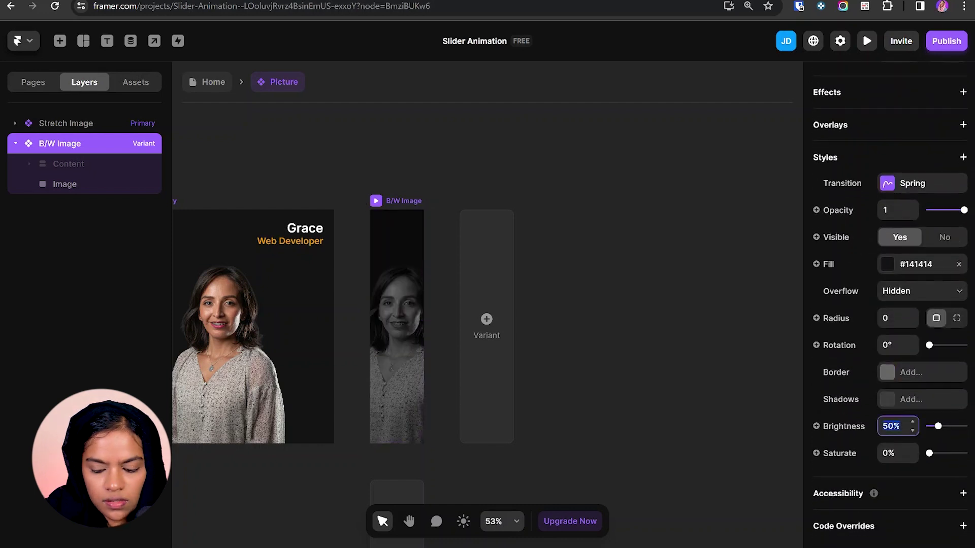
{"action": "type", "text": "100"}
{"action": "key", "text": "Return"}
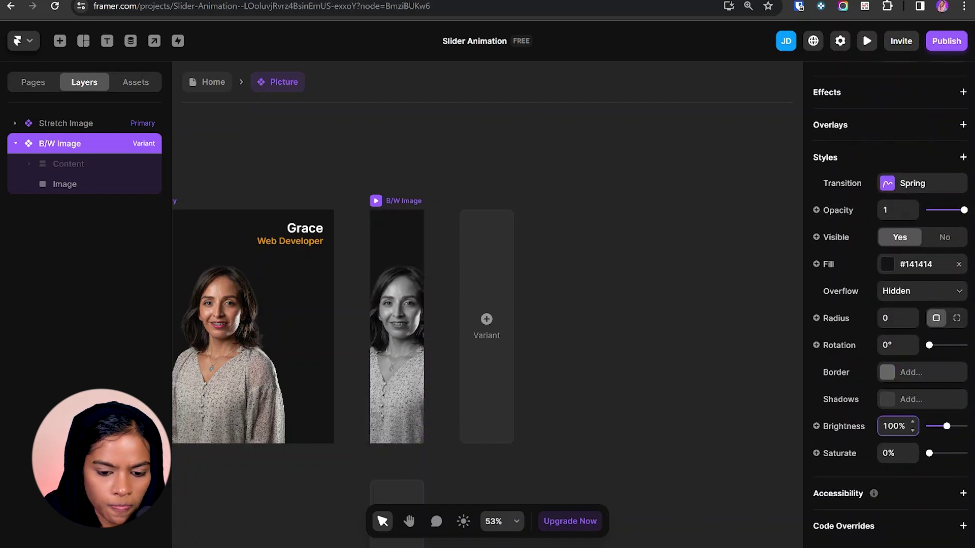
{"action": "scroll", "coordinate": [437, 378], "scroll_direction": "down", "scroll_amount": 3}
{"action": "left_click", "coordinate": [412, 426]}
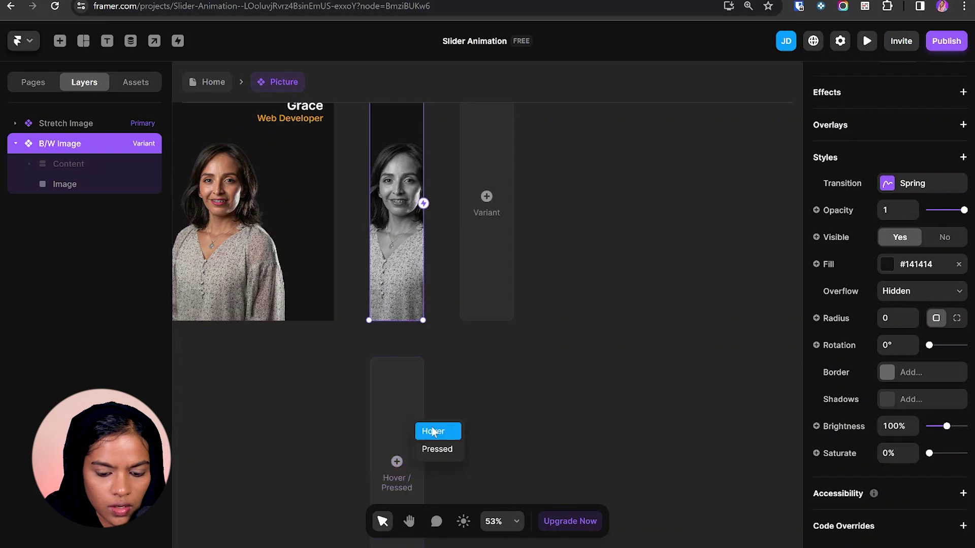
- Add a Hover state with Brightness 120%, preview it, and return to the editor
{"action": "left_click", "coordinate": [433, 431]}
{"action": "scroll", "coordinate": [924, 472], "scroll_direction": "down", "scroll_amount": 8}
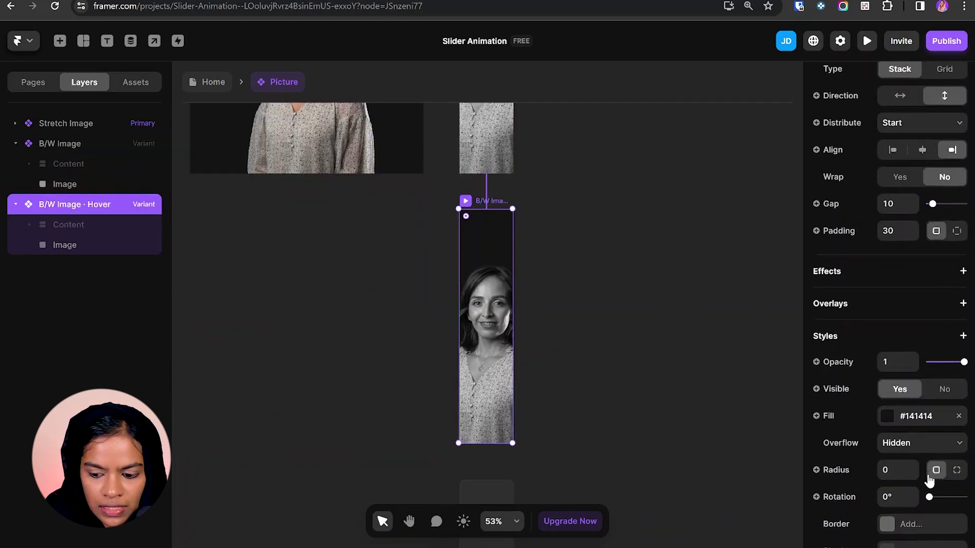
{"action": "left_click", "coordinate": [909, 467]}
{"action": "type", "text": "120%"}
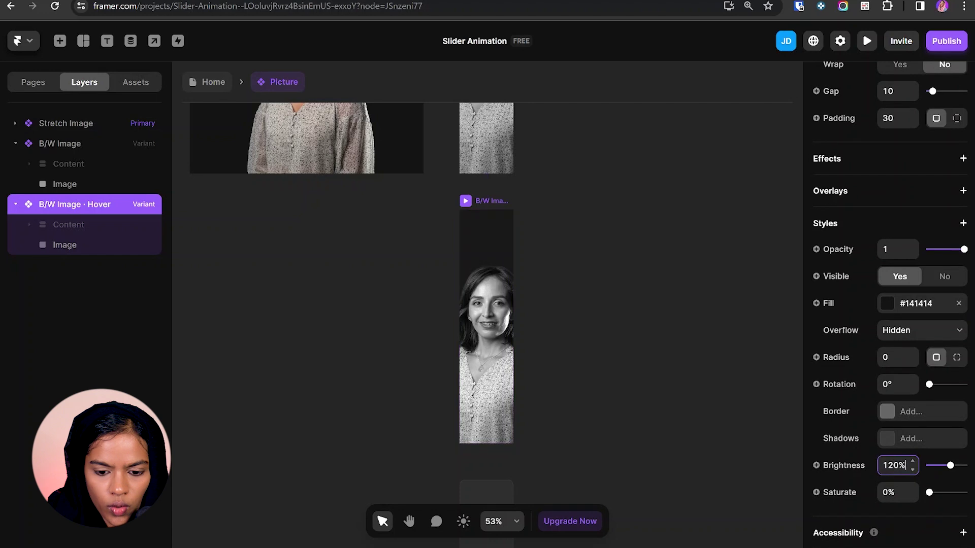
{"action": "left_click", "coordinate": [867, 41]}
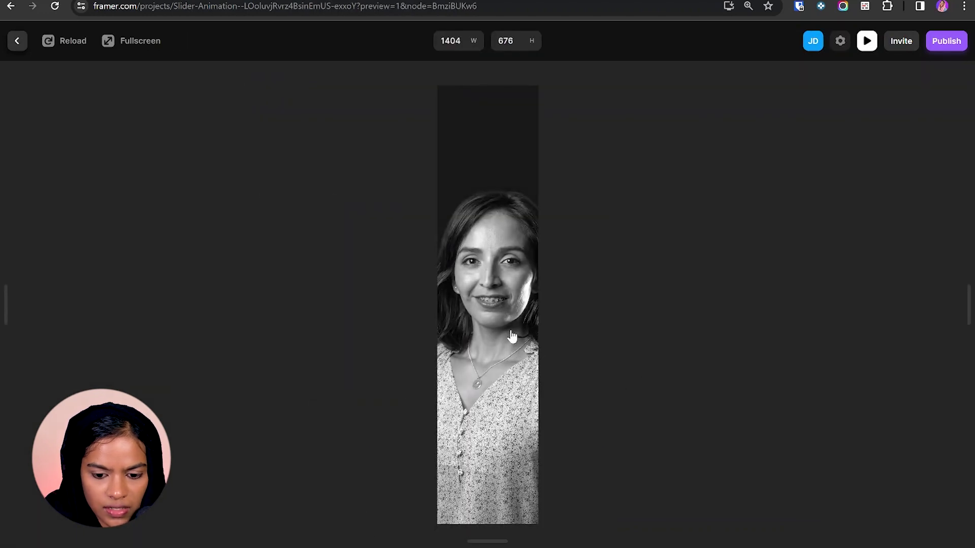
{"action": "left_click", "coordinate": [17, 41]}
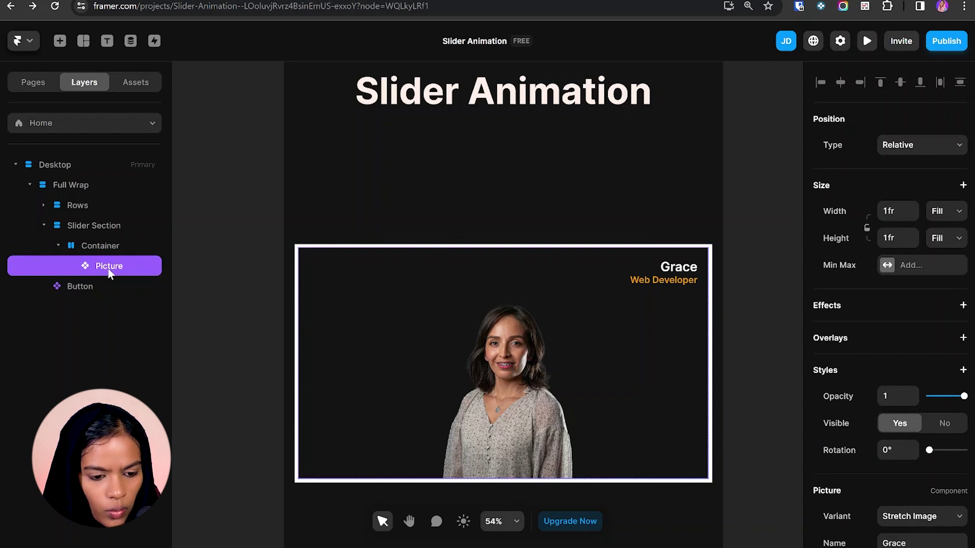
- Duplicate the Picture card into three and set the third card's width to 3fr
{"action": "key", "text": "ctrl+d"}
{"action": "key", "text": "ctrl+d"}
{"action": "scroll", "coordinate": [345, 336], "scroll_direction": "down", "scroll_amount": 2}
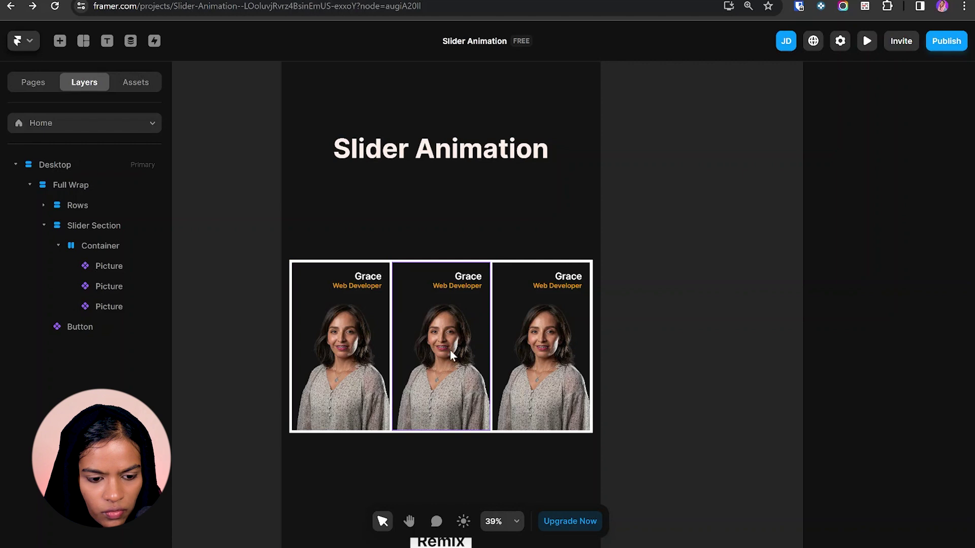
{"action": "left_click", "coordinate": [109, 266]}
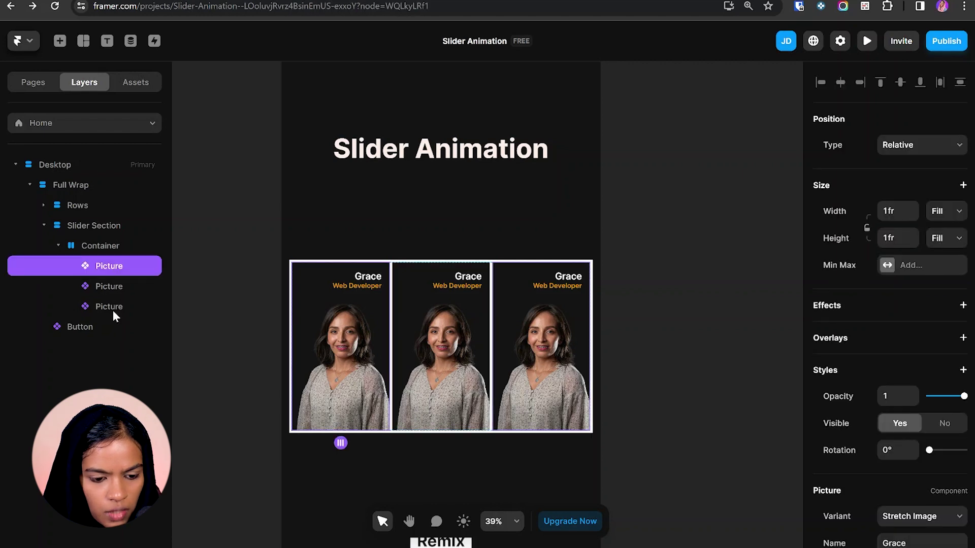
{"action": "left_click", "coordinate": [112, 306]}
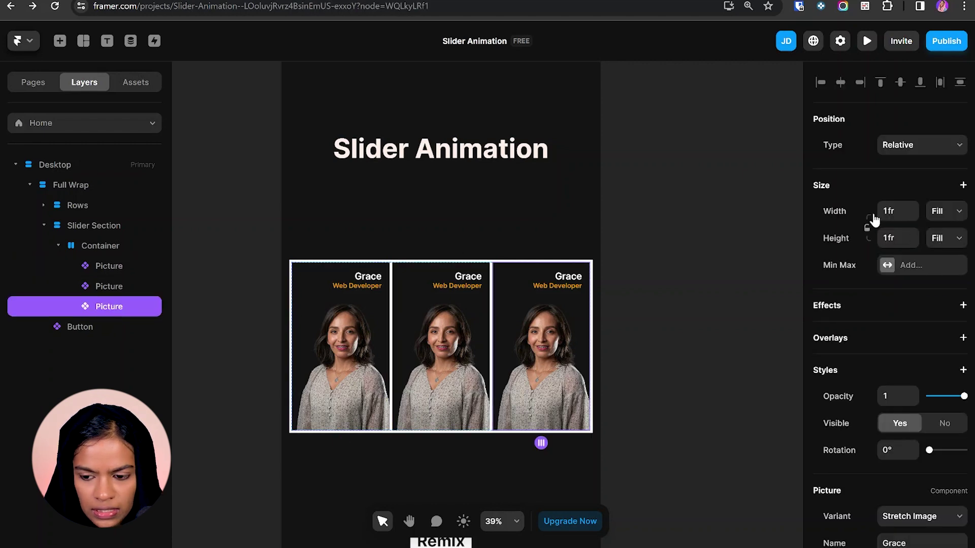
{"action": "left_click", "coordinate": [894, 211]}
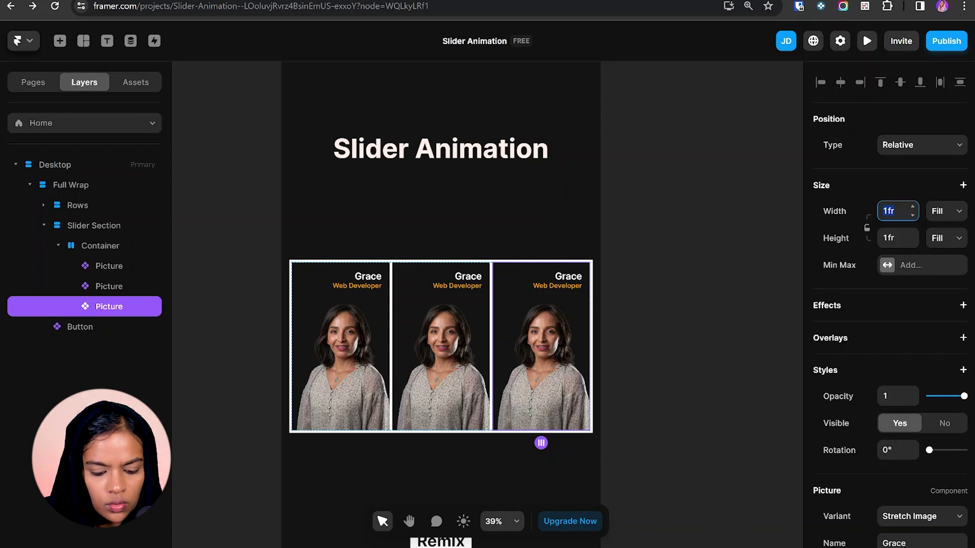
{"action": "type", "text": "3fr"}
{"action": "key", "text": "Return"}
- Switch the first and second Picture cards to the B/W Image variant
{"action": "left_click", "coordinate": [322, 374]}
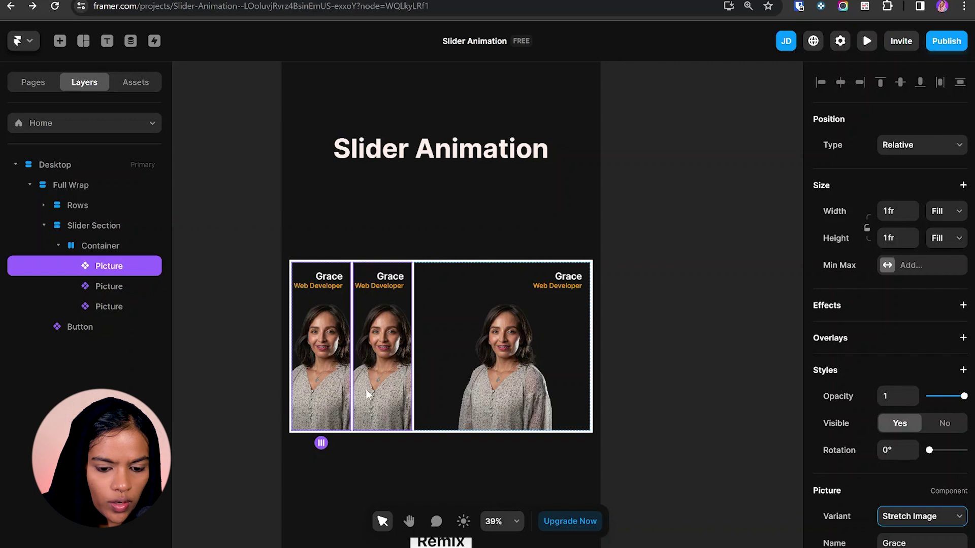
{"action": "left_click", "coordinate": [252, 324]}
{"action": "left_click", "coordinate": [104, 268]}
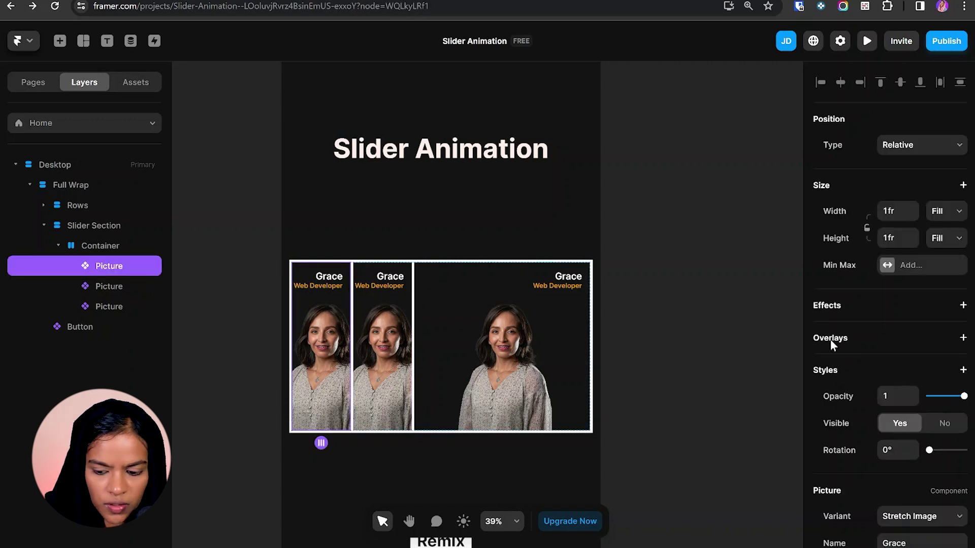
{"action": "scroll", "coordinate": [927, 470], "scroll_direction": "down", "scroll_amount": 4}
{"action": "left_click", "coordinate": [910, 347]}
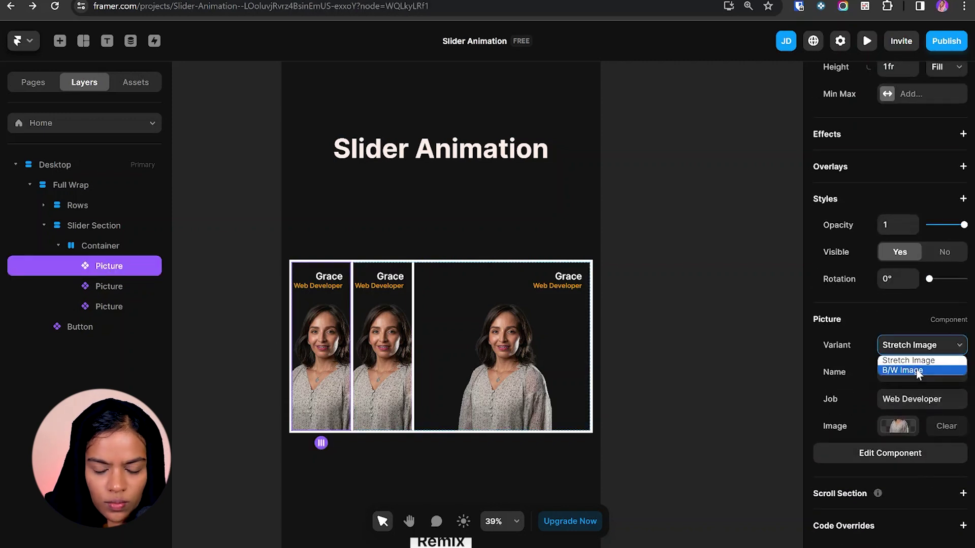
{"action": "left_click", "coordinate": [909, 370]}
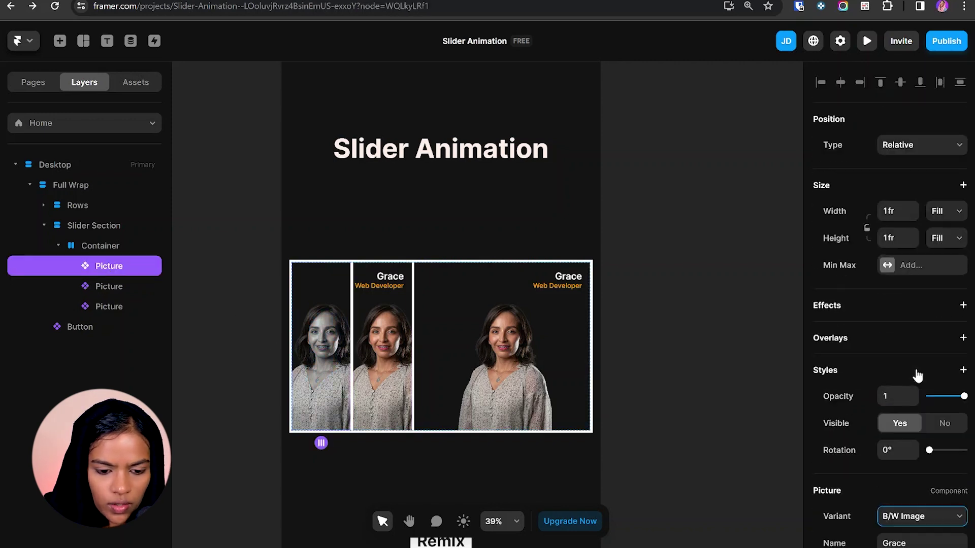
{"action": "left_click", "coordinate": [398, 321]}
{"action": "scroll", "coordinate": [913, 395], "scroll_direction": "down", "scroll_amount": 4}
{"action": "left_click", "coordinate": [909, 345]}
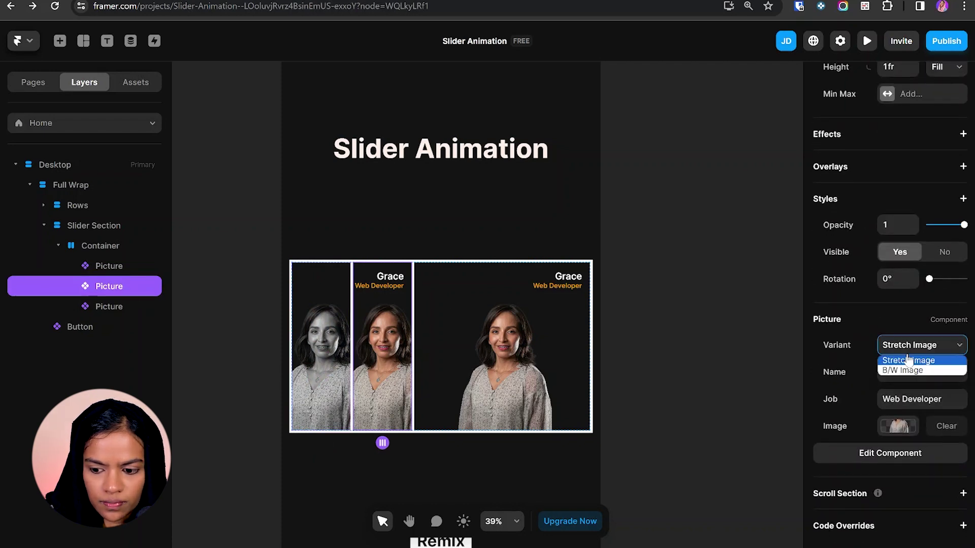
{"action": "left_click", "coordinate": [908, 370]}
{"action": "left_click", "coordinate": [285, 330]}
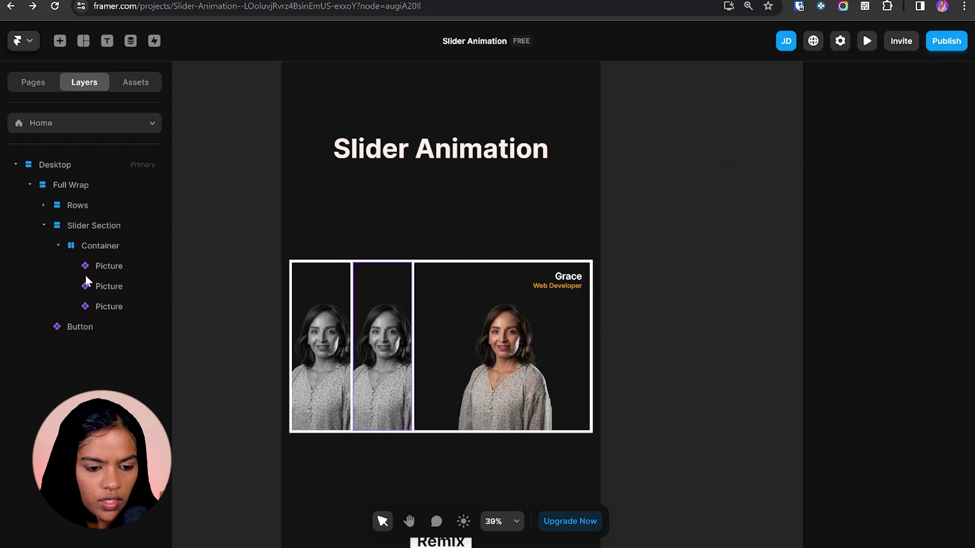
- Replace the first card's photo with a different person's portrait
{"action": "left_click", "coordinate": [111, 268]}
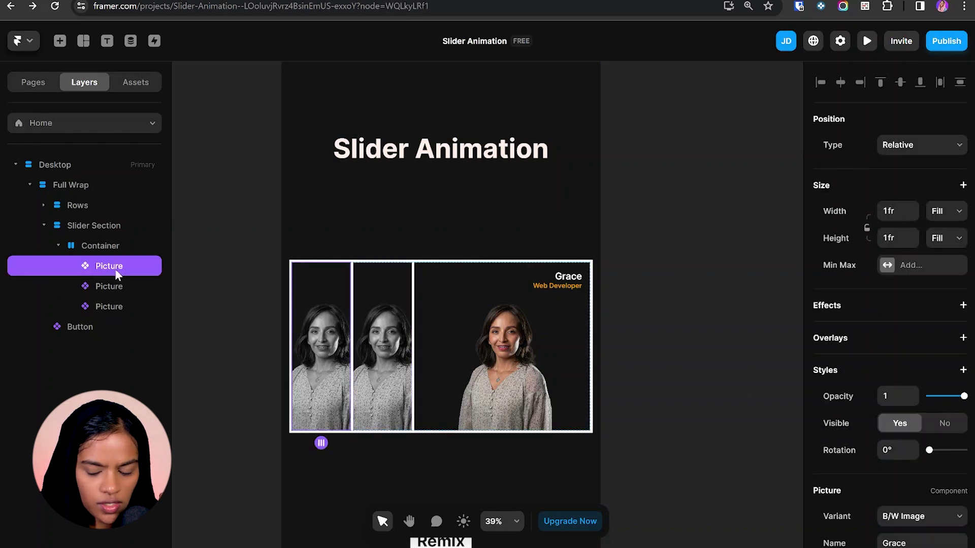
{"action": "scroll", "coordinate": [889, 467], "scroll_direction": "down", "scroll_amount": 3}
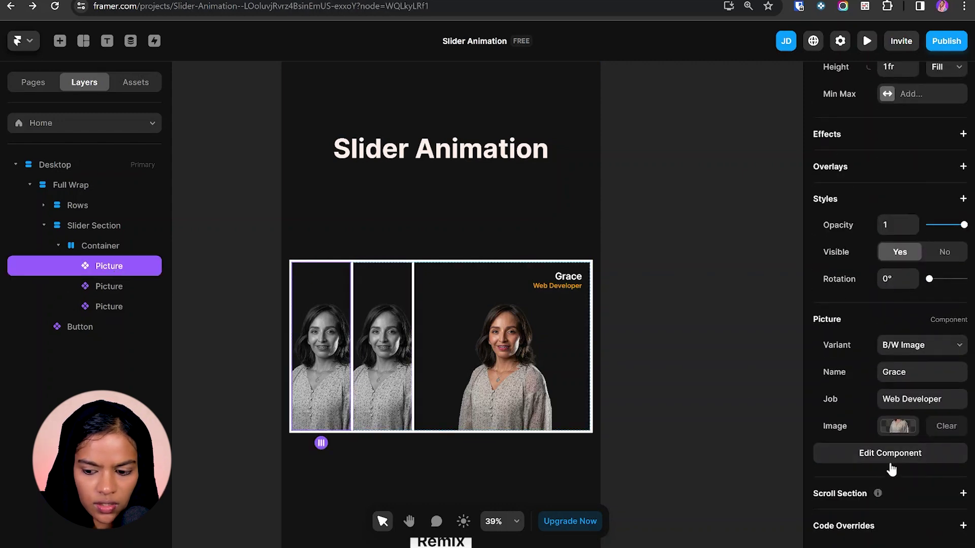
{"action": "left_click", "coordinate": [897, 426]}
{"action": "left_click", "coordinate": [404, 359]}
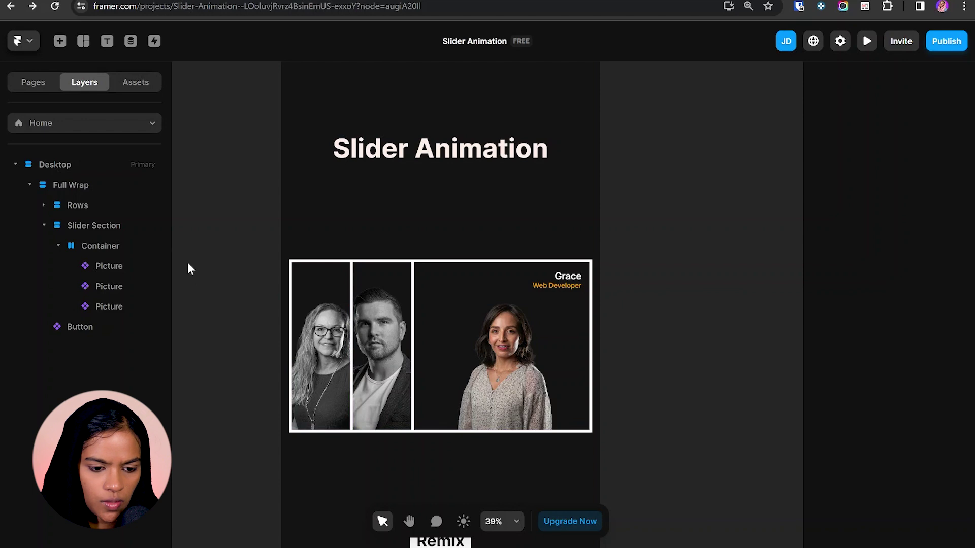
{"action": "left_click", "coordinate": [118, 225]}
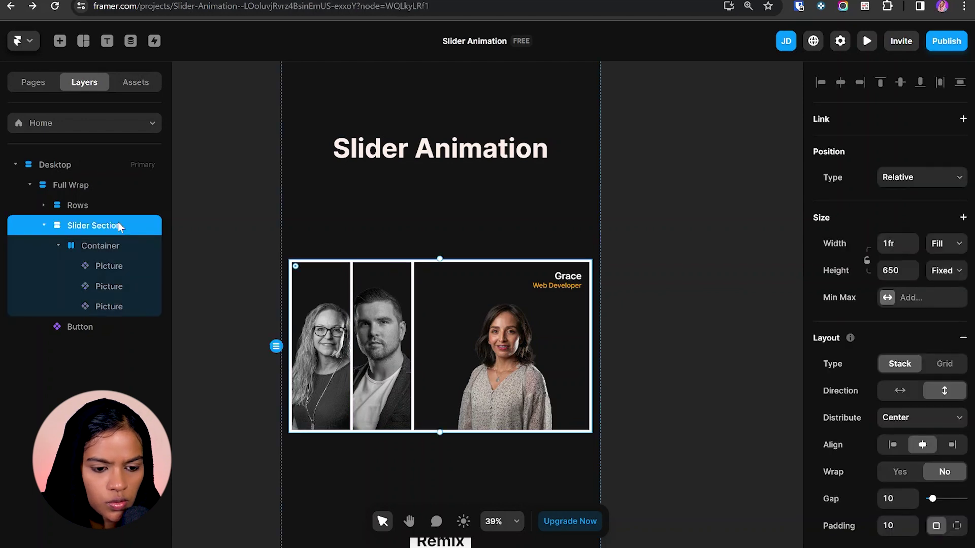
- Convert Slider Section into a component and add Variant 2 and Variant 3
{"action": "key", "text": "ctrl+alt+k"}
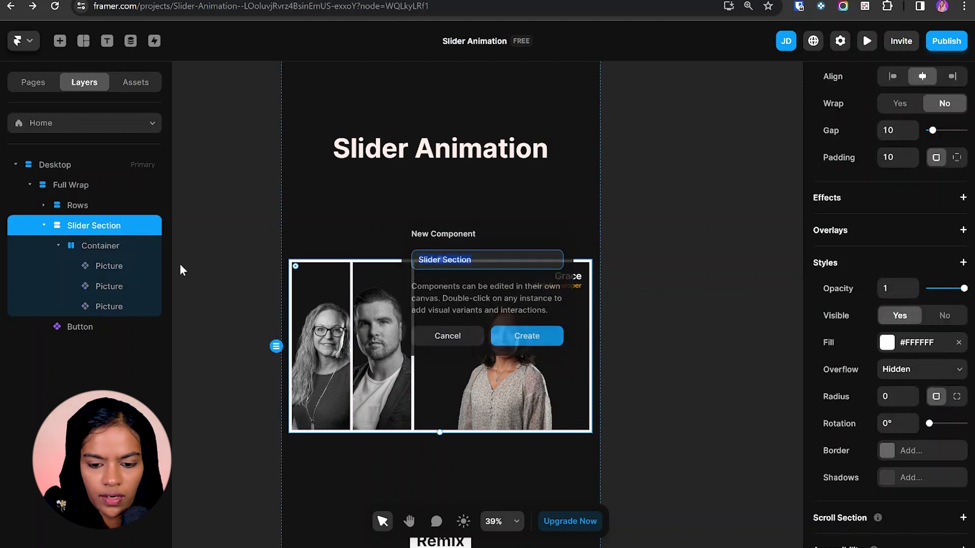
{"action": "key", "text": "Return"}
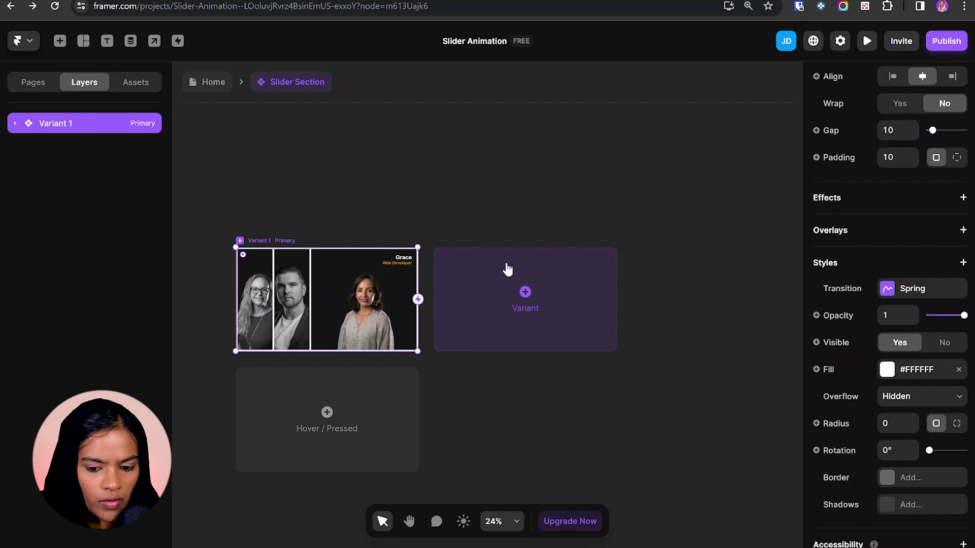
{"action": "left_click", "coordinate": [525, 294]}
{"action": "left_click", "coordinate": [665, 330]}
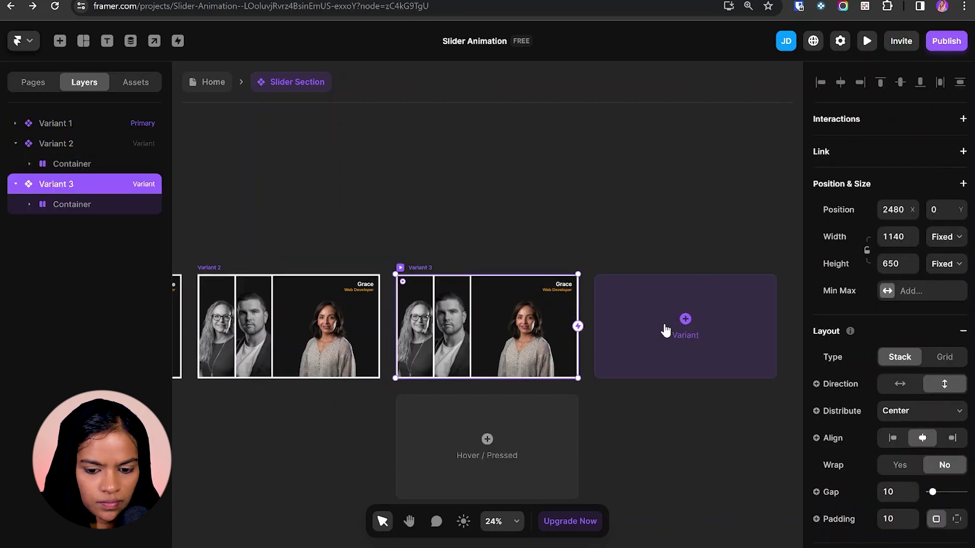
{"action": "left_click", "coordinate": [641, 447]}
- Expand Variant 1 in Layers to reveal Container and its three Picture layers
{"action": "key", "text": "h"}
{"action": "left_click_drag", "start_coordinate": [278, 415], "coordinate": [388, 328]}
{"action": "key", "text": "v"}
{"action": "left_click", "coordinate": [293, 273]}
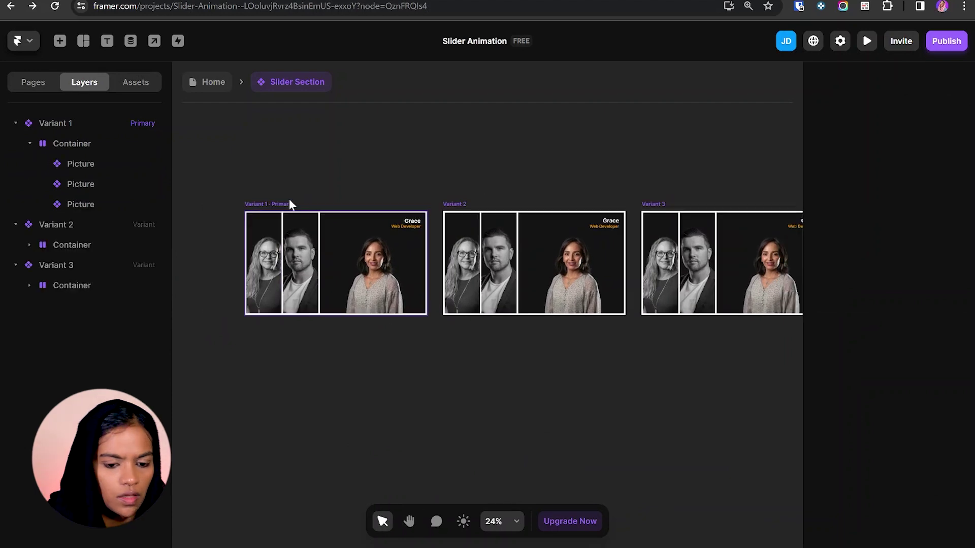
{"action": "scroll", "coordinate": [499, 336], "scroll_direction": "right", "scroll_amount": 5}
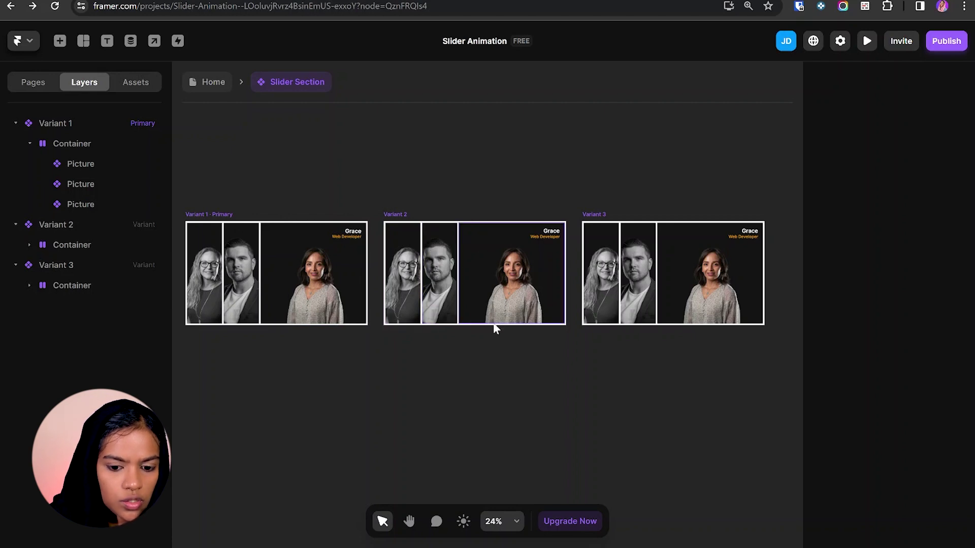
- In Variant 2, set the man's Picture width to 3fr and the right-hand Picture's to 1fr
{"action": "left_click", "coordinate": [483, 288]}
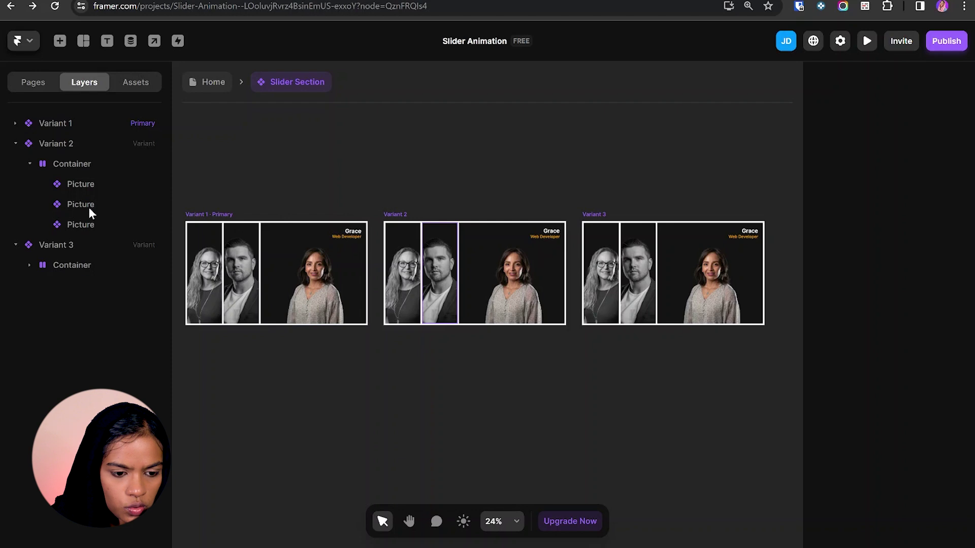
{"action": "left_click", "coordinate": [91, 206]}
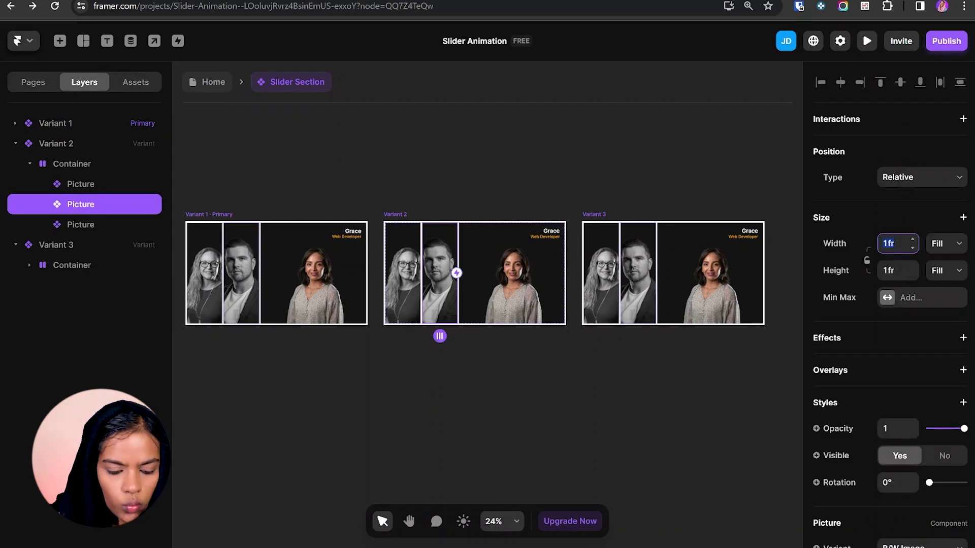
{"action": "type", "text": "3fr"}
{"action": "key", "text": "Return"}
{"action": "left_click", "coordinate": [84, 228]}
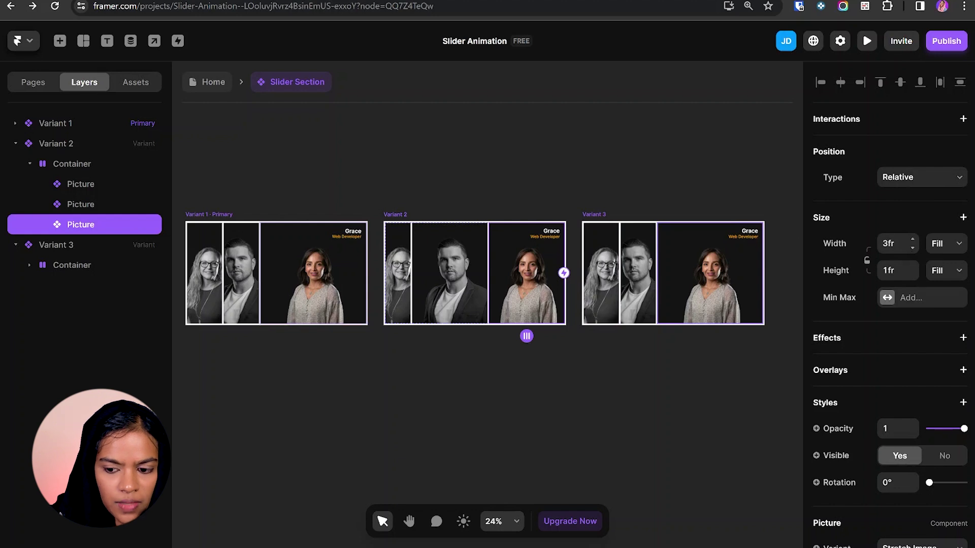
{"action": "key", "text": "Return"}
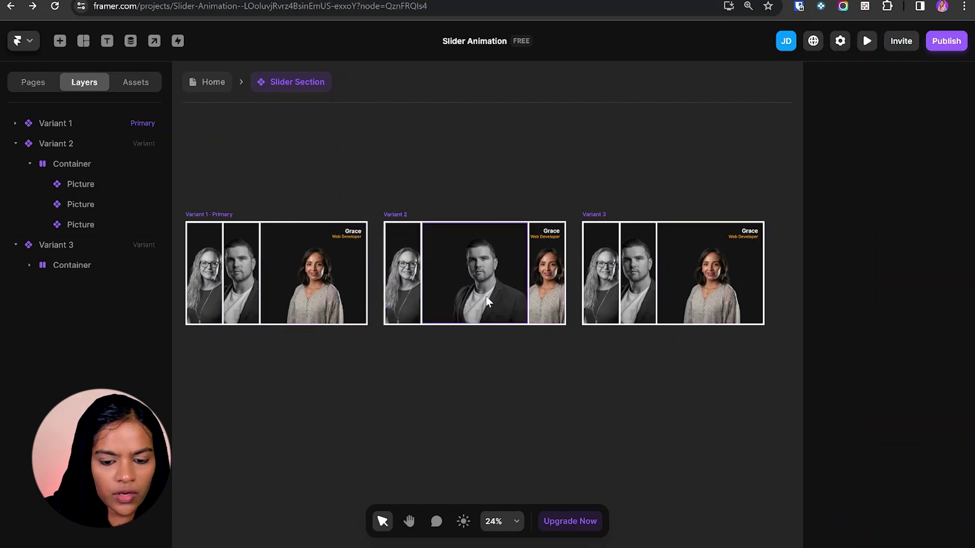
- Set the man's Picture to Stretch Image and the right-hand woman's to B/W Image
{"action": "left_click", "coordinate": [499, 277]}
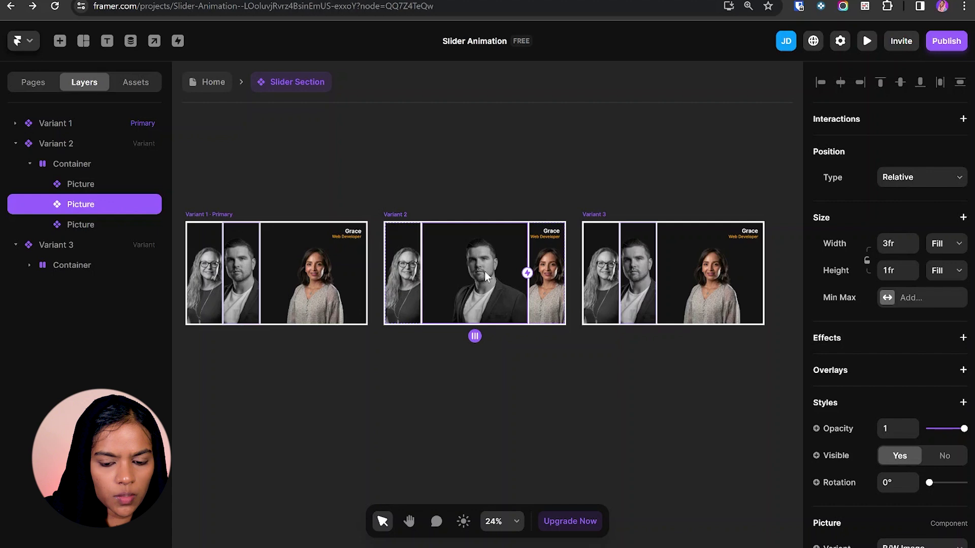
{"action": "scroll", "coordinate": [912, 490], "scroll_direction": "down", "scroll_amount": 3}
{"action": "left_click", "coordinate": [919, 377]}
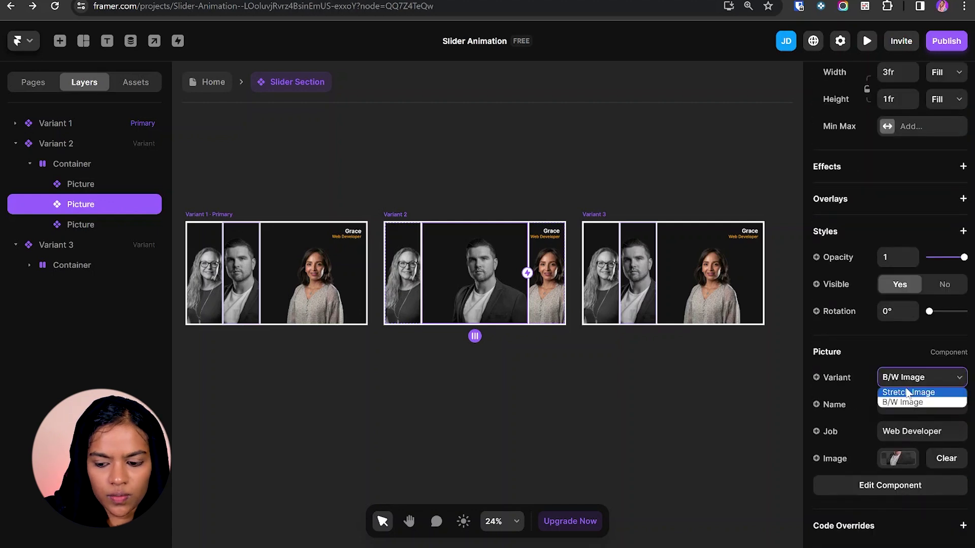
{"action": "left_click", "coordinate": [898, 392]}
{"action": "left_click", "coordinate": [552, 285]}
{"action": "scroll", "coordinate": [951, 447], "scroll_direction": "down", "scroll_amount": 3}
{"action": "scroll", "coordinate": [950, 447], "scroll_direction": "down", "scroll_amount": 1}
{"action": "left_click", "coordinate": [919, 377]}
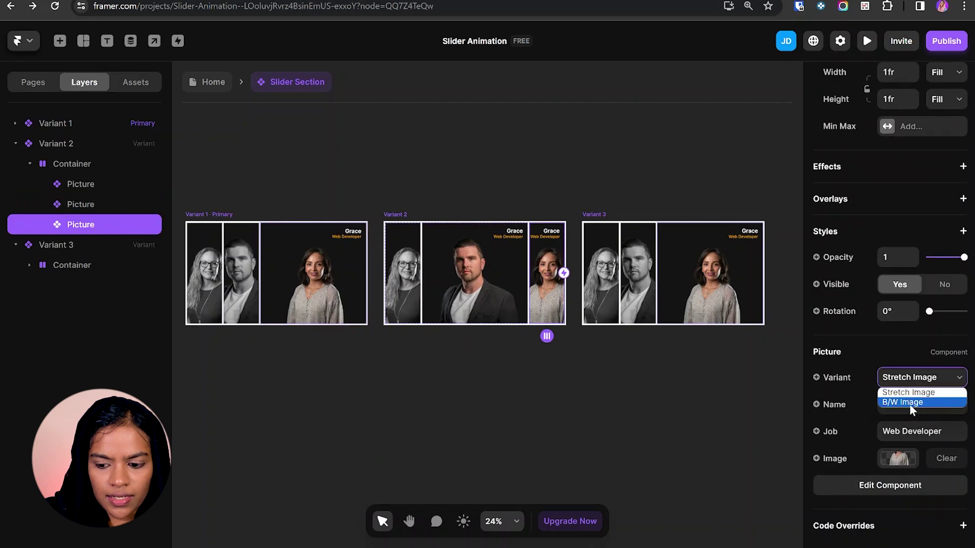
{"action": "left_click", "coordinate": [909, 404]}
{"action": "left_click", "coordinate": [617, 341]}
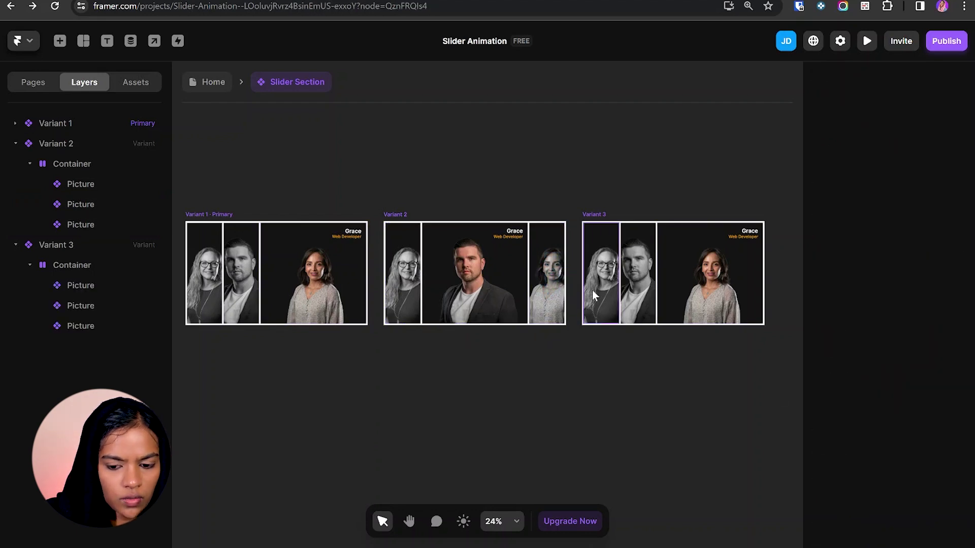
- In Variant 3, set the first Picture to Stretch Image with width 3fr
{"action": "left_click", "coordinate": [592, 290]}
{"action": "left_click", "coordinate": [919, 377]}
{"action": "left_click", "coordinate": [899, 392]}
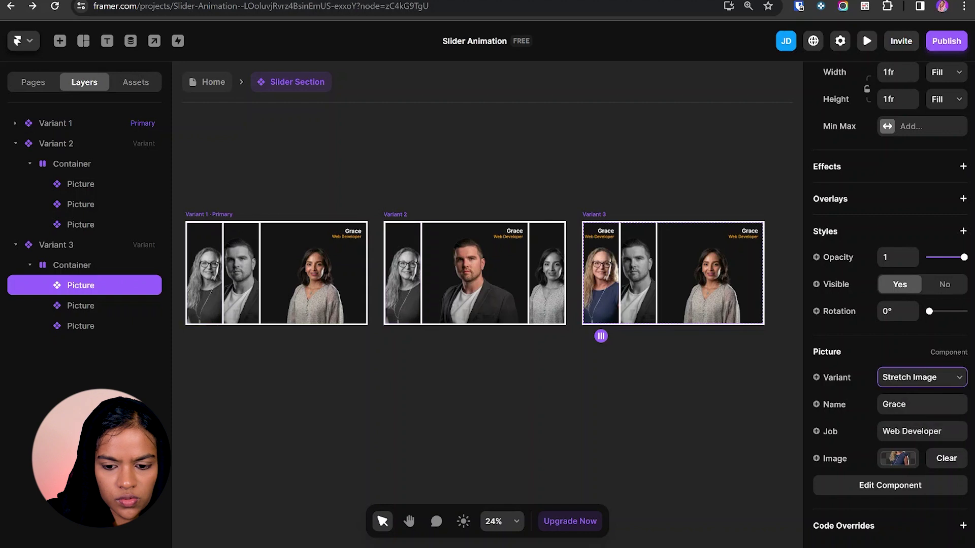
{"action": "scroll", "coordinate": [866, 261], "scroll_direction": "up", "scroll_amount": 3}
{"action": "left_click", "coordinate": [895, 243]}
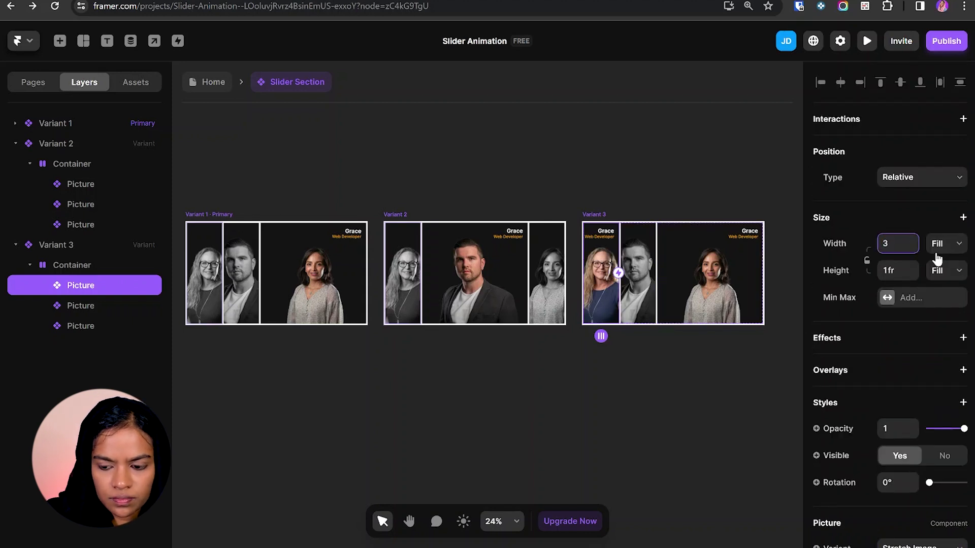
{"action": "left_click", "coordinate": [782, 345]}
- Set Variant 3's third Picture to width 1fr and the B/W Image variant
{"action": "left_click", "coordinate": [688, 295]}
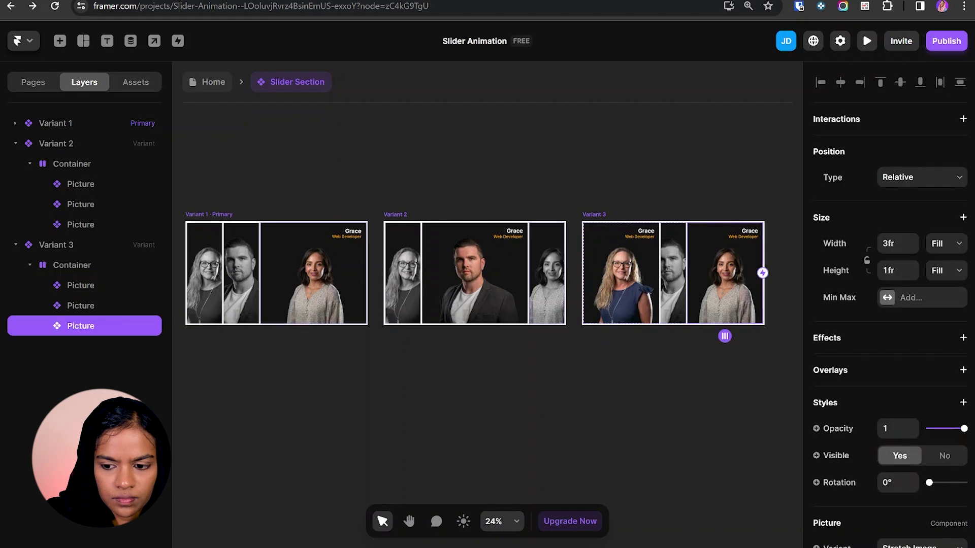
{"action": "type", "text": "1fr"}
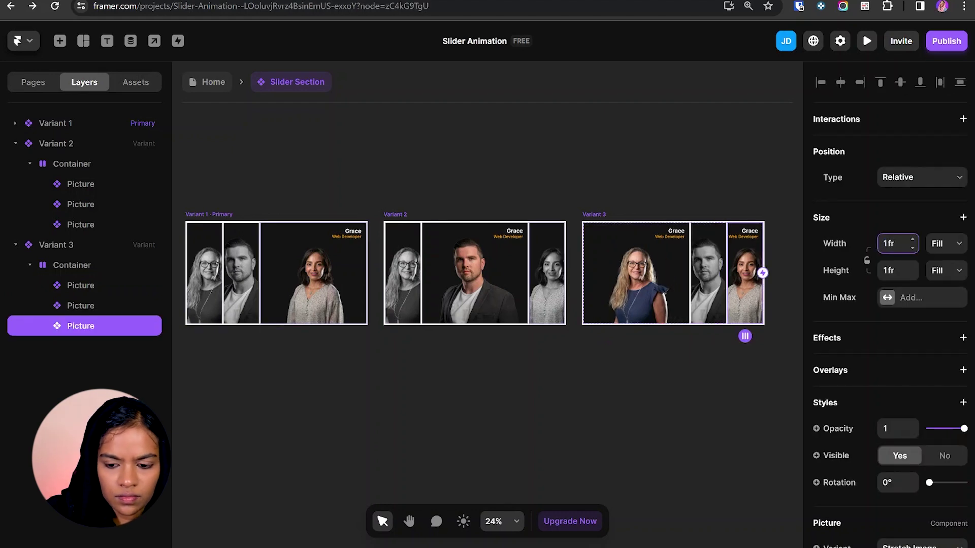
{"action": "left_click", "coordinate": [741, 315]}
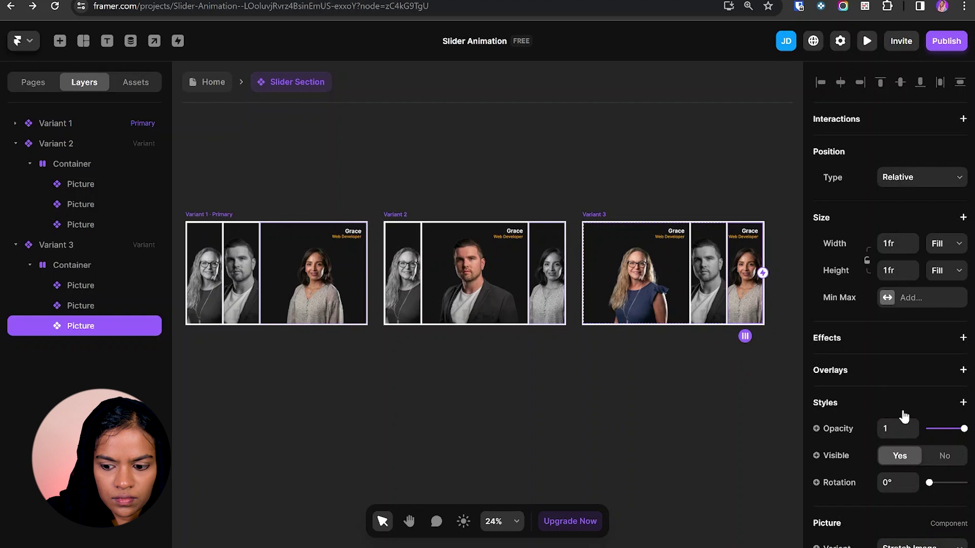
{"action": "scroll", "coordinate": [897, 425], "scroll_direction": "down", "scroll_amount": 3}
{"action": "left_click", "coordinate": [909, 378]}
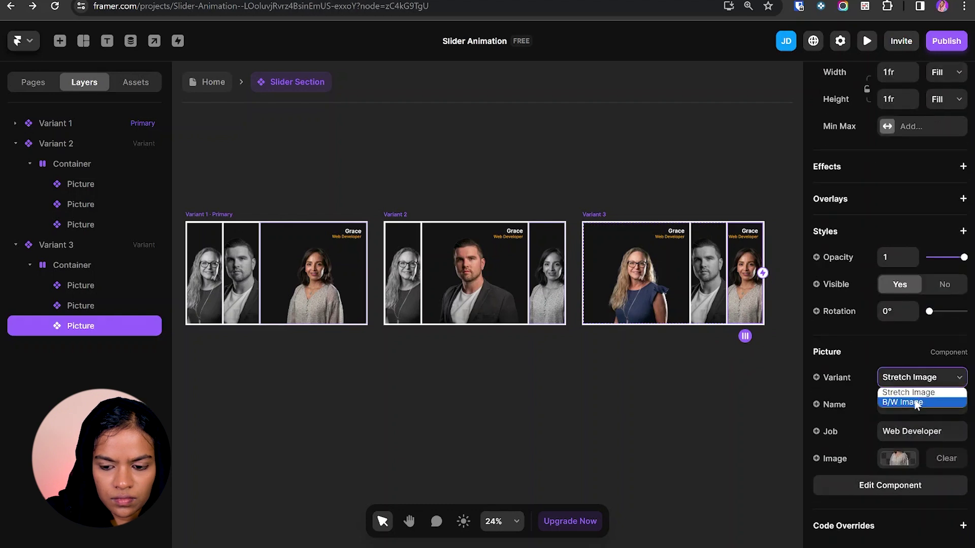
{"action": "left_click", "coordinate": [909, 402]}
{"action": "left_click", "coordinate": [717, 408]}
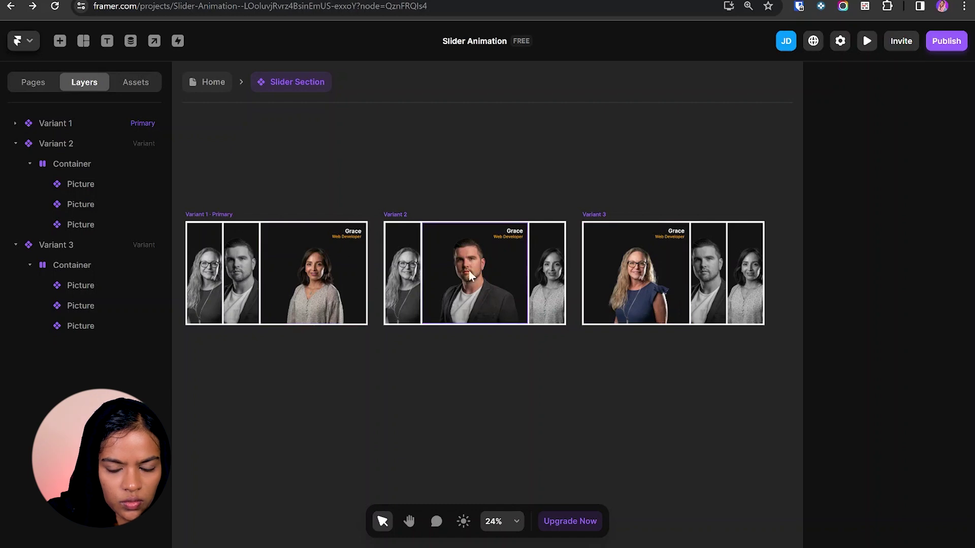
- Give Variant 2's enlarged man's portrait a new name and the job Designer
{"action": "left_click", "coordinate": [515, 252]}
{"action": "left_click", "coordinate": [916, 404]}
{"action": "type", "text": "Smith"}
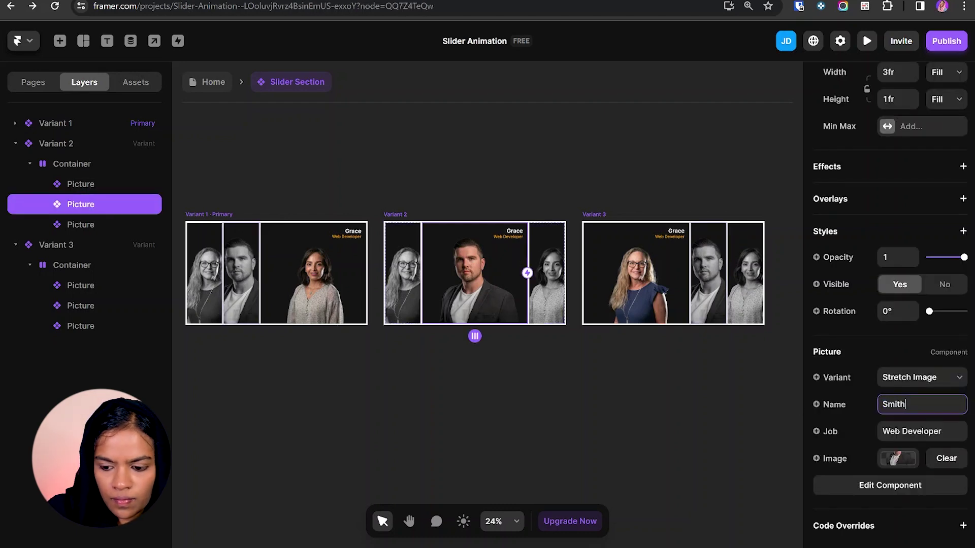
{"action": "key", "text": "Tab"}
{"action": "type", "text": "Designer"}
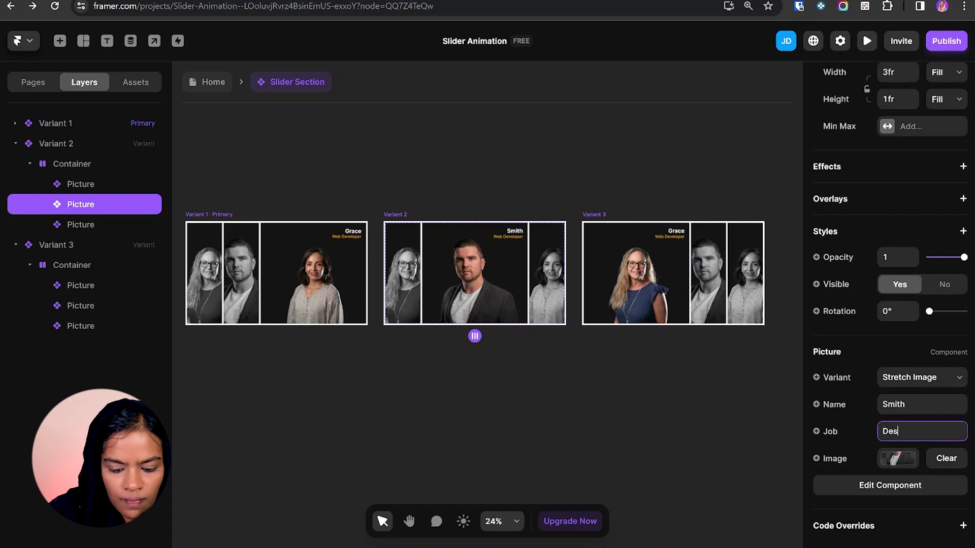
- Select Variant 3's enlarged portrait, then Variant 1's first portrait
{"action": "left_click", "coordinate": [640, 286]}
{"action": "scroll", "coordinate": [889, 355], "scroll_direction": "down", "scroll_amount": 3}
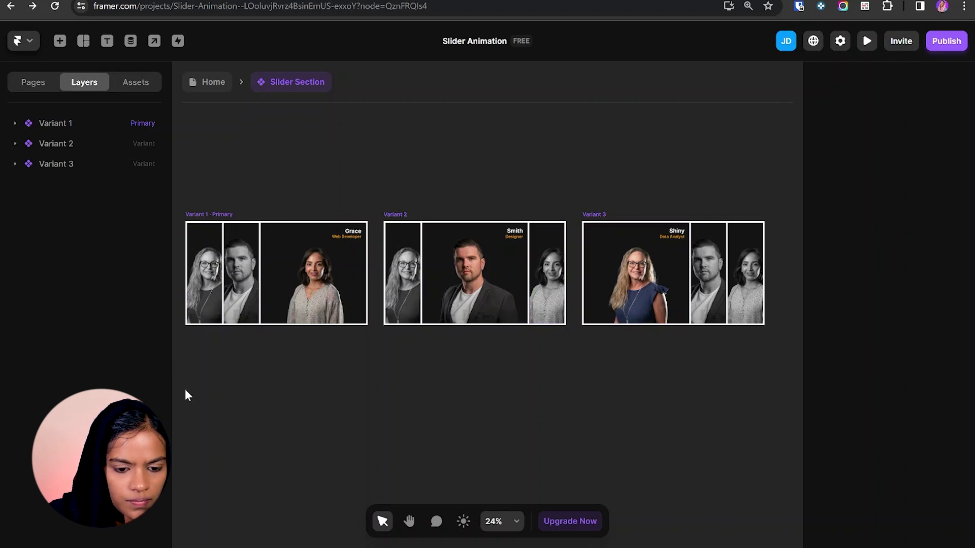
{"action": "left_click", "coordinate": [211, 273]}
- Add tap links from Variant 1's first portrait to Variant 3 and second portrait to Variant 2
{"action": "left_click", "coordinate": [224, 398]}
{"action": "left_click", "coordinate": [194, 274]}
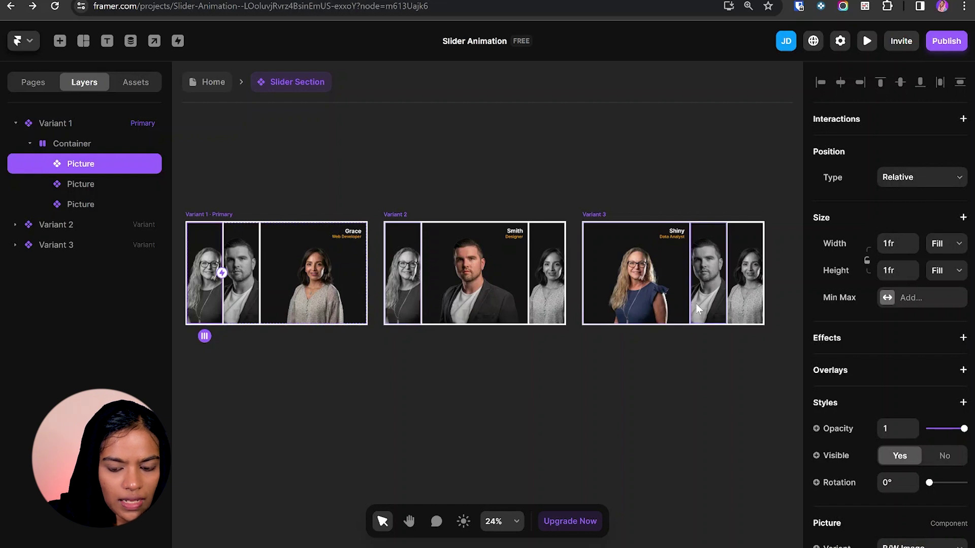
{"action": "left_click_drag", "start_coordinate": [222, 274], "coordinate": [224, 279]}
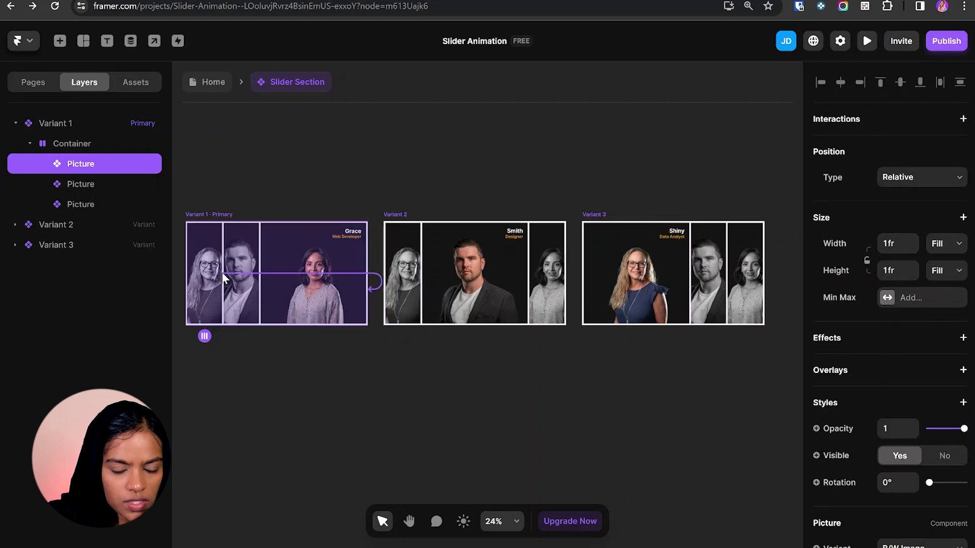
{"action": "left_click_drag", "start_coordinate": [327, 275], "coordinate": [594, 281]}
{"action": "left_click", "coordinate": [257, 273]}
{"action": "left_click_drag", "start_coordinate": [259, 274], "coordinate": [423, 283]}
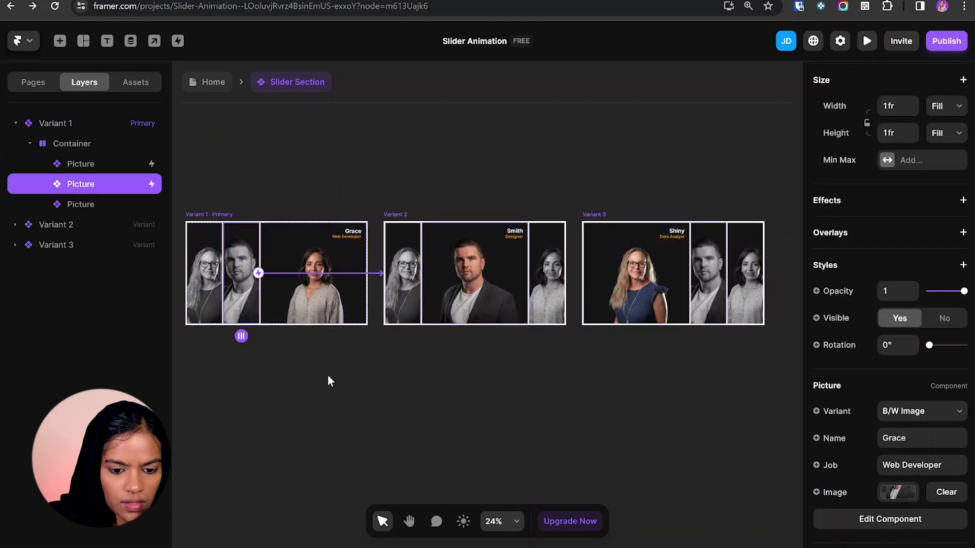
- Link Variant 1's third portrait back to Variant 1 and verify Variant 2's first portrait links to Variant 3
{"action": "left_click", "coordinate": [308, 312]}
{"action": "left_click_drag", "start_coordinate": [366, 274], "coordinate": [363, 306]}
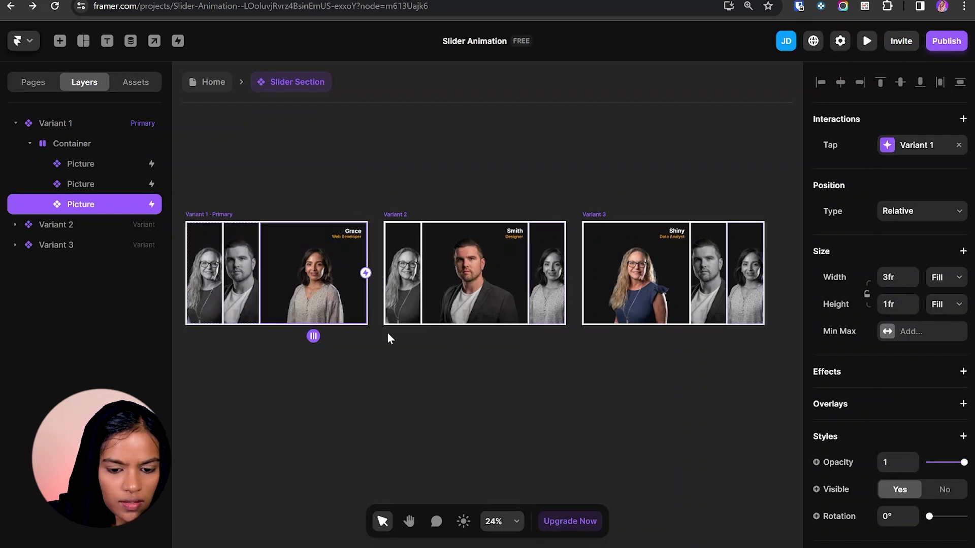
{"action": "left_click", "coordinate": [388, 334]}
{"action": "left_click", "coordinate": [404, 302]}
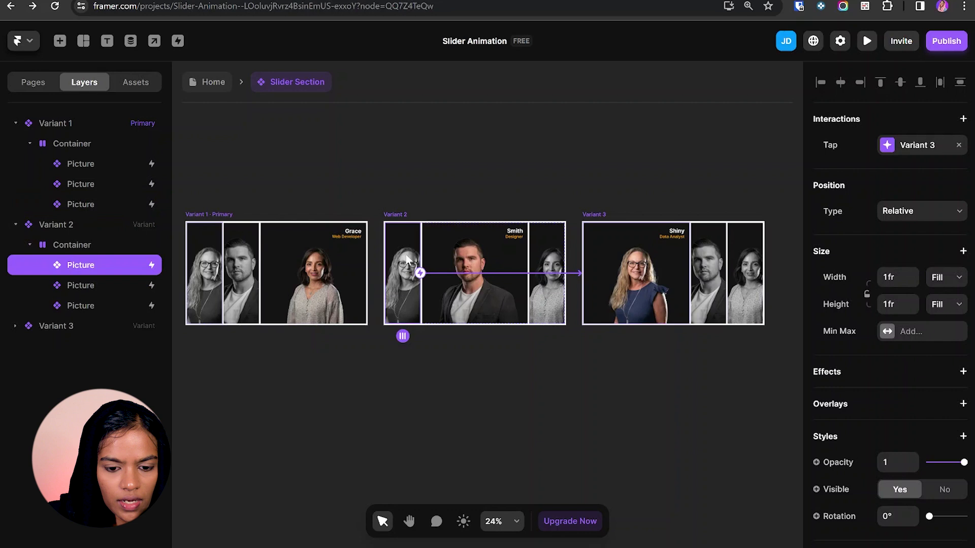
{"action": "left_click", "coordinate": [405, 328]}
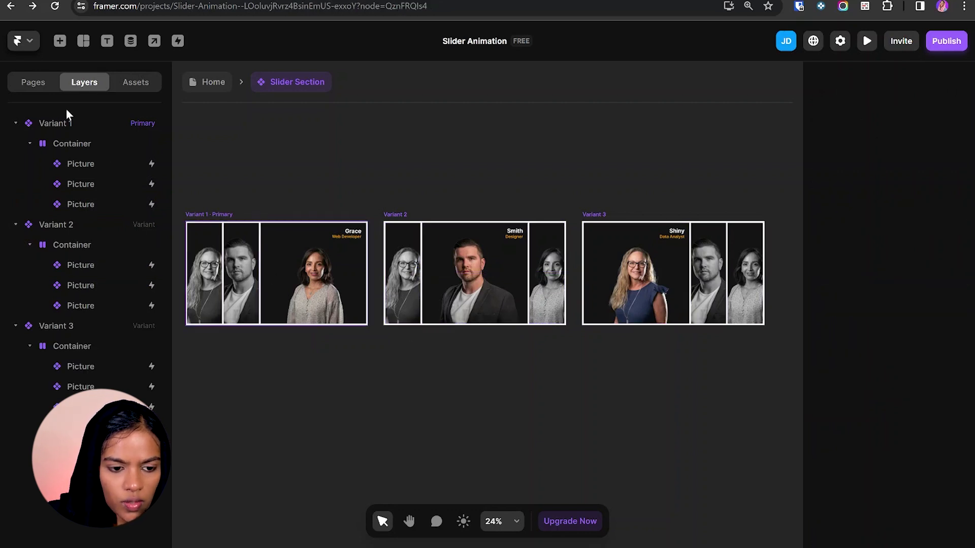
{"action": "left_click", "coordinate": [213, 82]}
- Preview the page and tap the man's, blonde woman's and dark-haired woman's portraits to test enlargement
{"action": "left_click", "coordinate": [866, 42]}
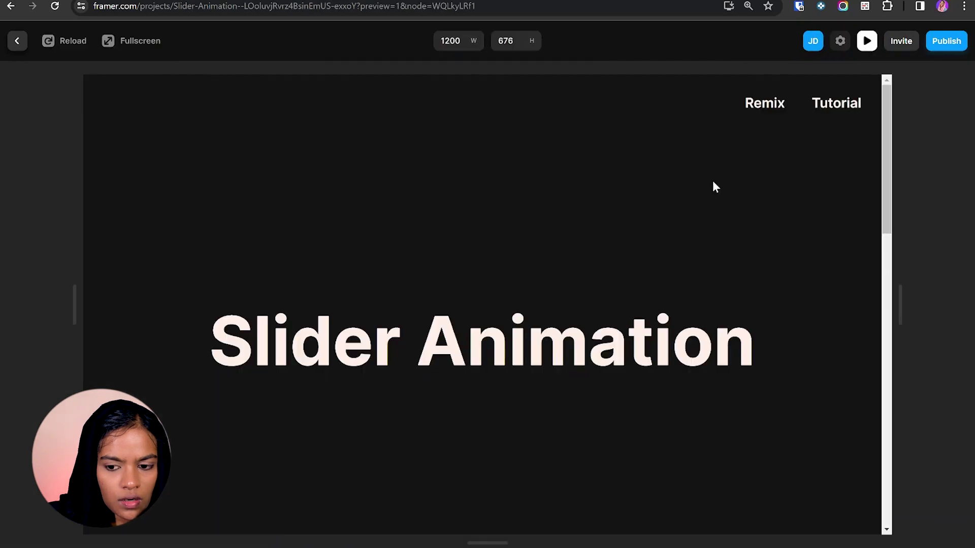
{"action": "scroll", "coordinate": [576, 212], "scroll_direction": "down", "scroll_amount": 10}
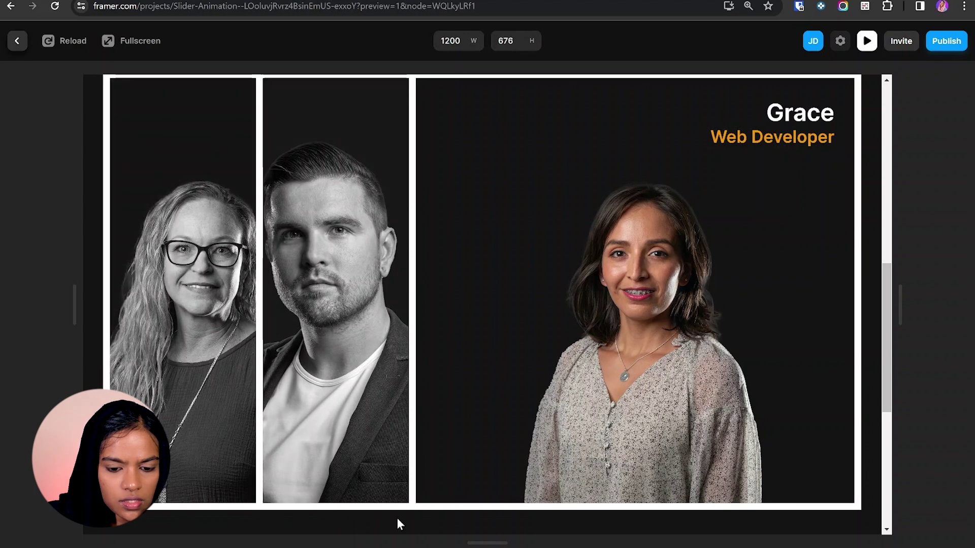
{"action": "left_click", "coordinate": [352, 334]}
{"action": "left_click", "coordinate": [200, 344]}
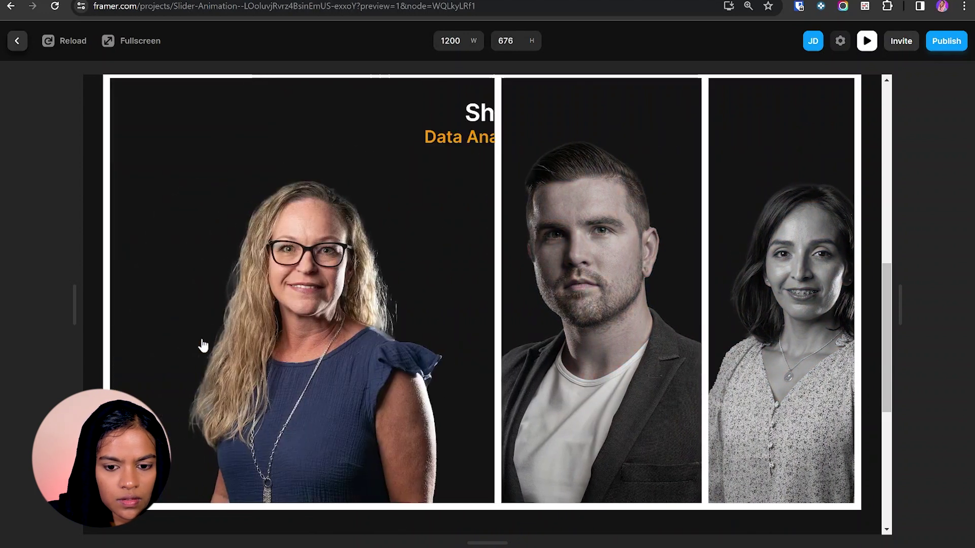
{"action": "left_click", "coordinate": [622, 323]}
{"action": "left_click", "coordinate": [736, 356]}
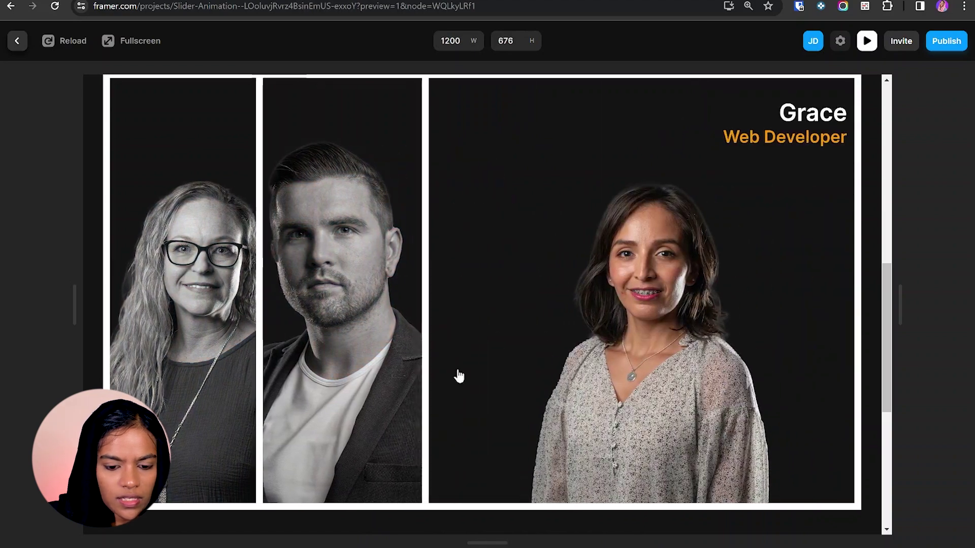
{"action": "left_click", "coordinate": [330, 366]}
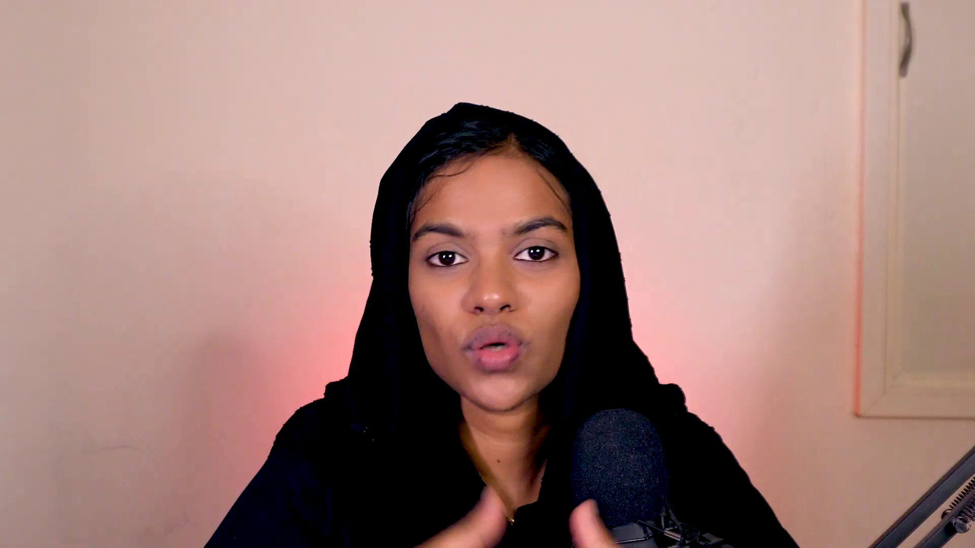